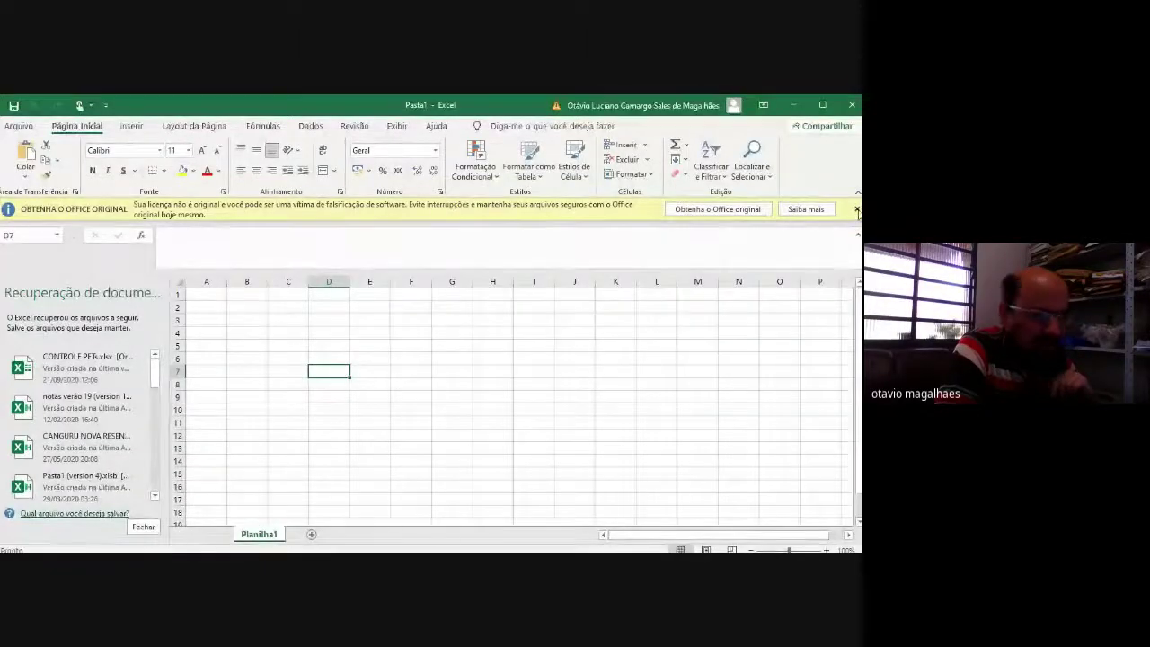
# - Close the document recovery list, choosing to see the recovered files the next time Excel starts
pyautogui.click(142, 528)
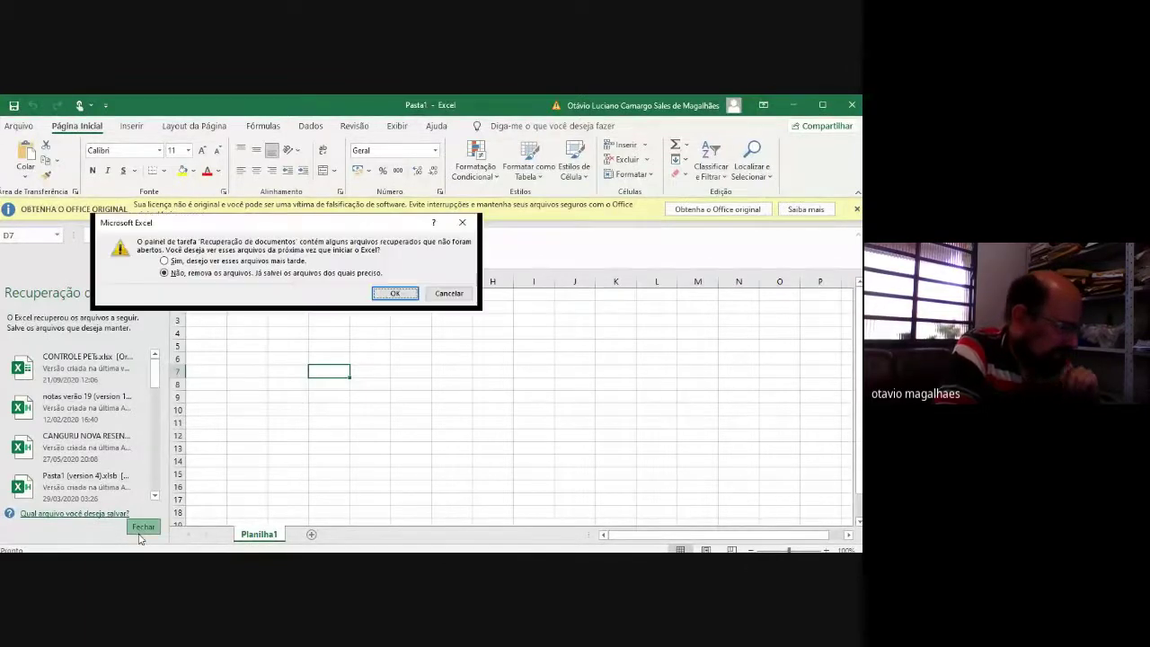
pyautogui.click(164, 261)
pyautogui.click(390, 298)
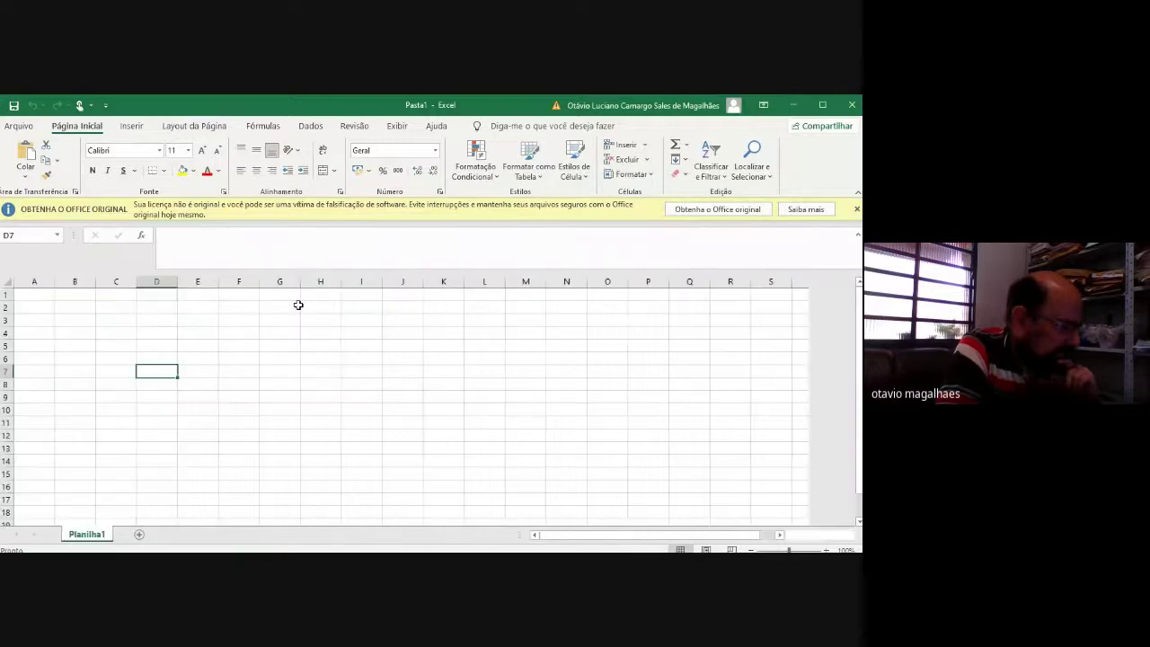
pyautogui.click(239, 300)
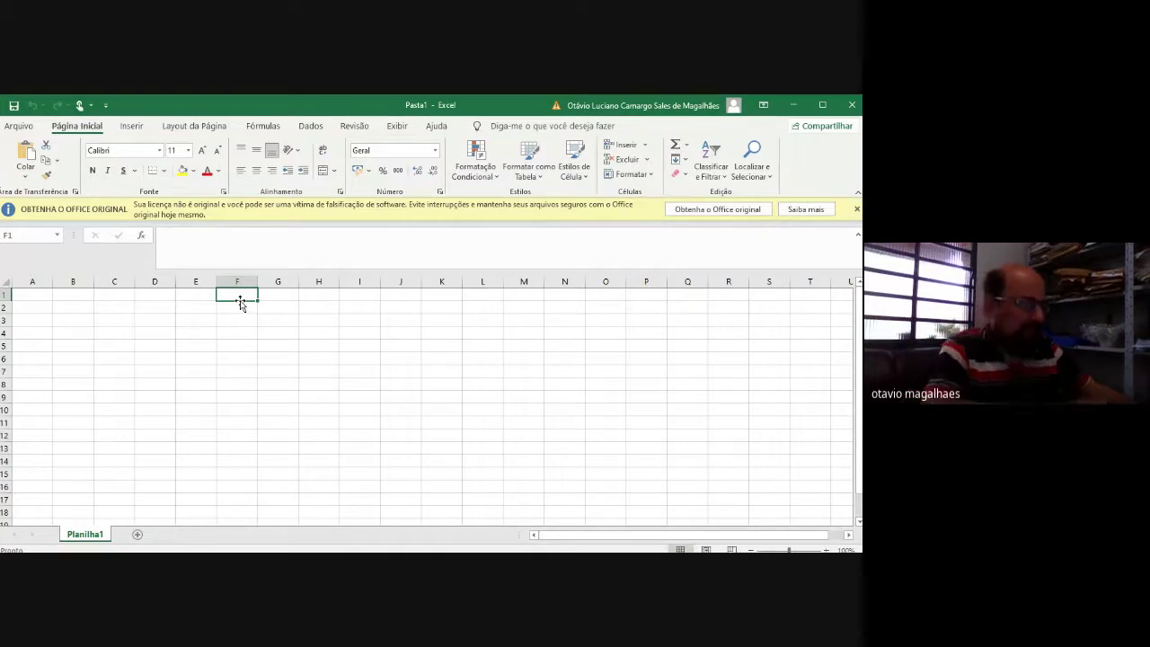
pyautogui.press('Down')
pyautogui.press('Left')
pyautogui.press('Home')
pyautogui.press('Right')
pyautogui.press('Right')
pyautogui.press('Right')
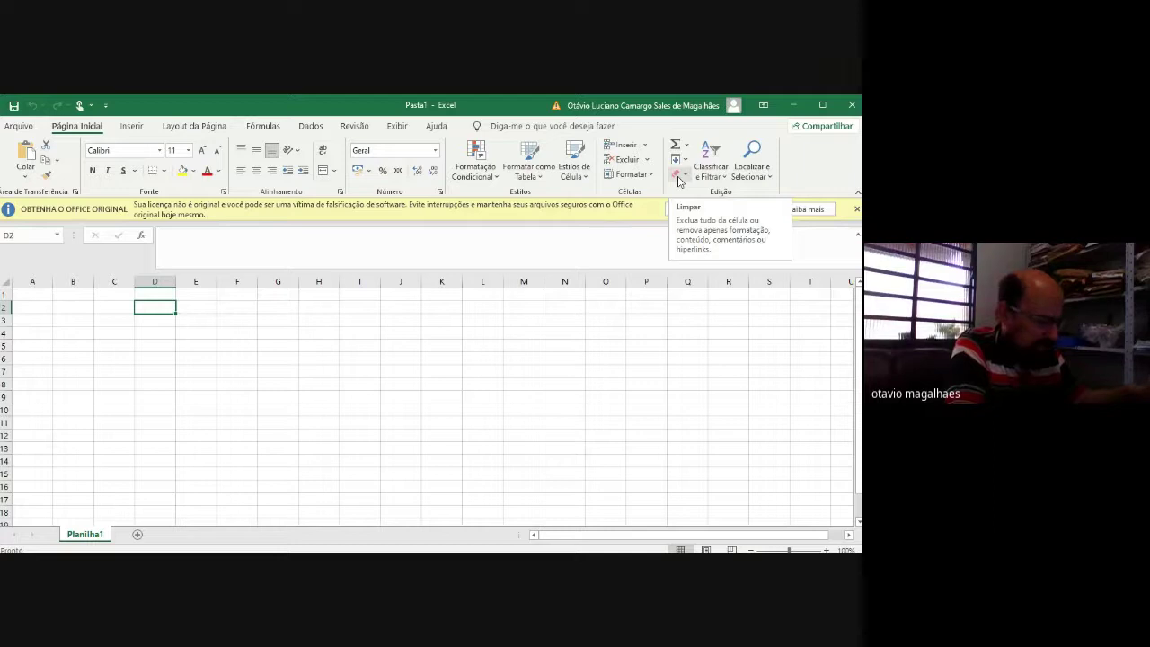
pyautogui.write('«')
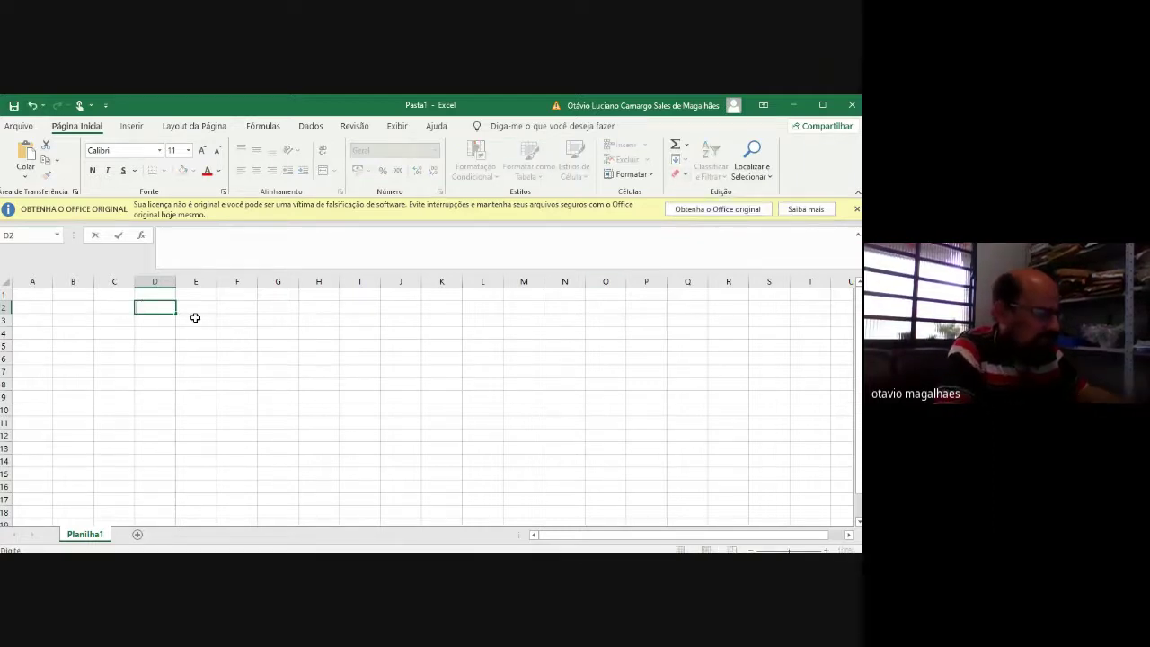
pyautogui.click(127, 128)
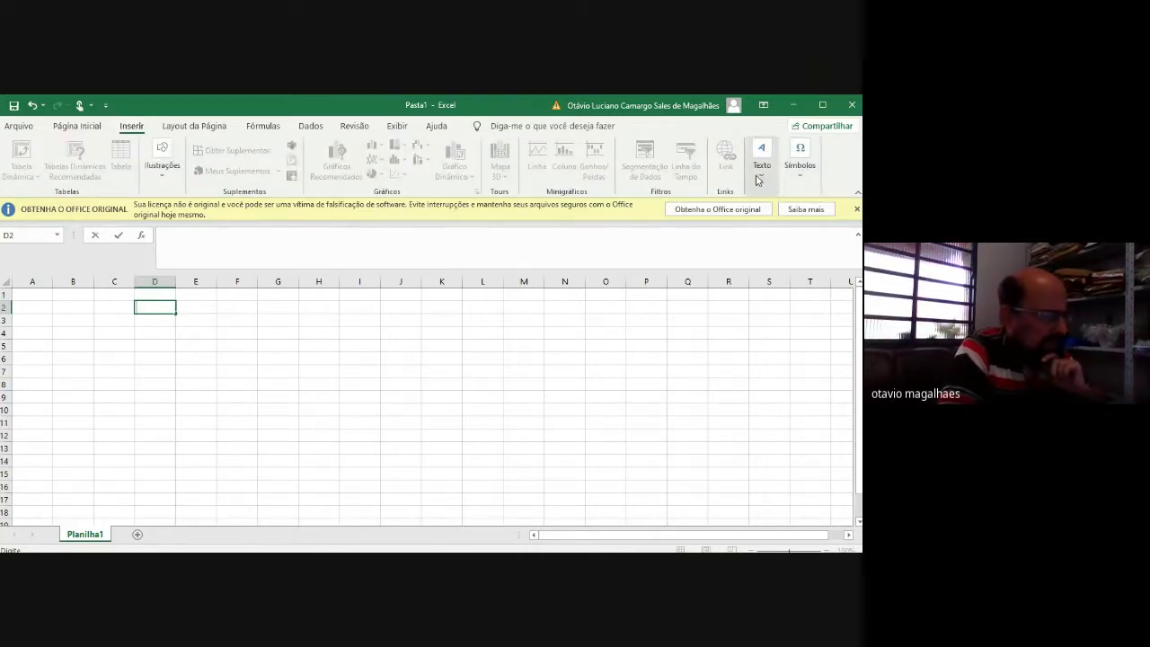
pyautogui.click(227, 334)
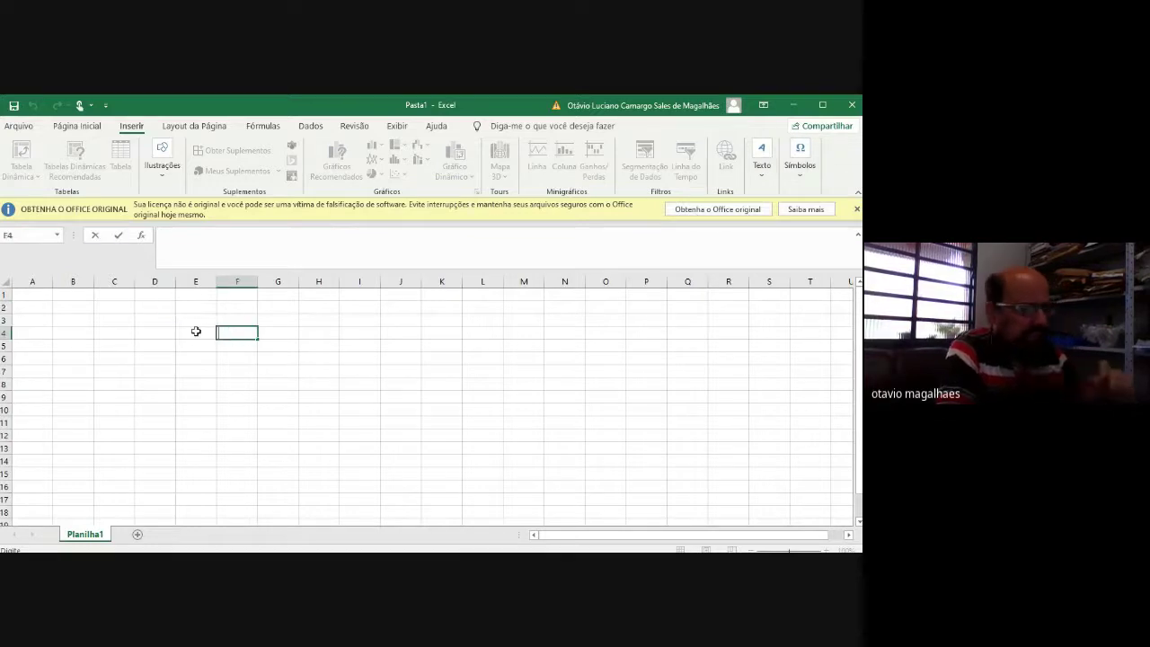
pyautogui.click(195, 332)
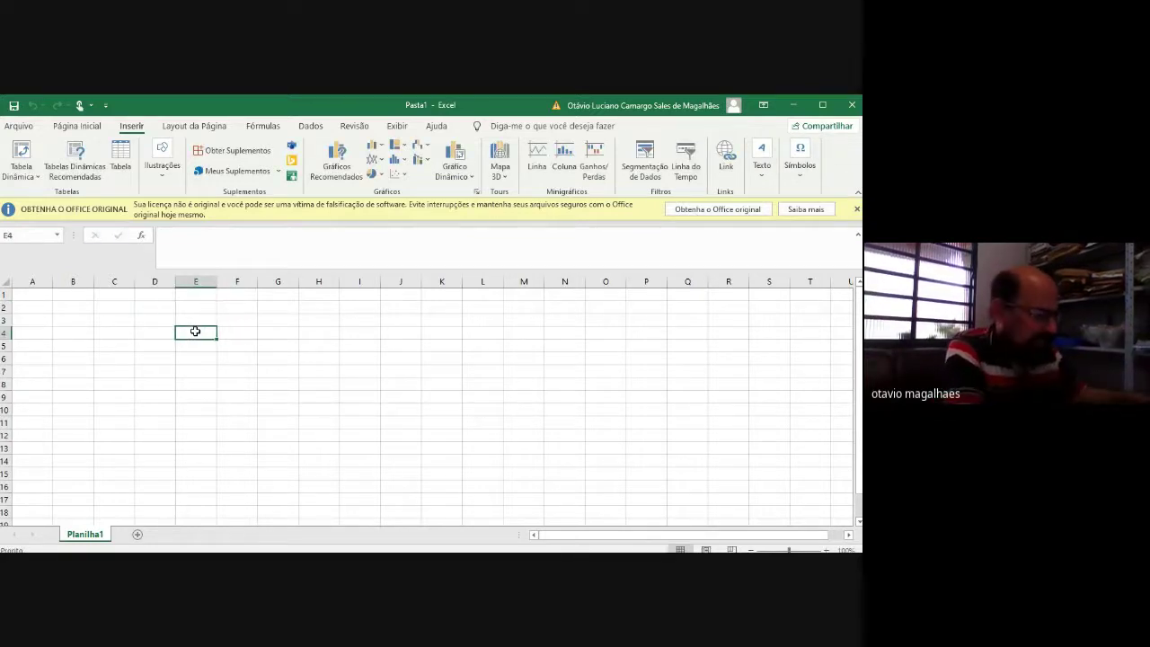
# - Enter phi in cell E4 and varphi in cell E5
pyautogui.write('<')
pyautogui.press('BackSpace')
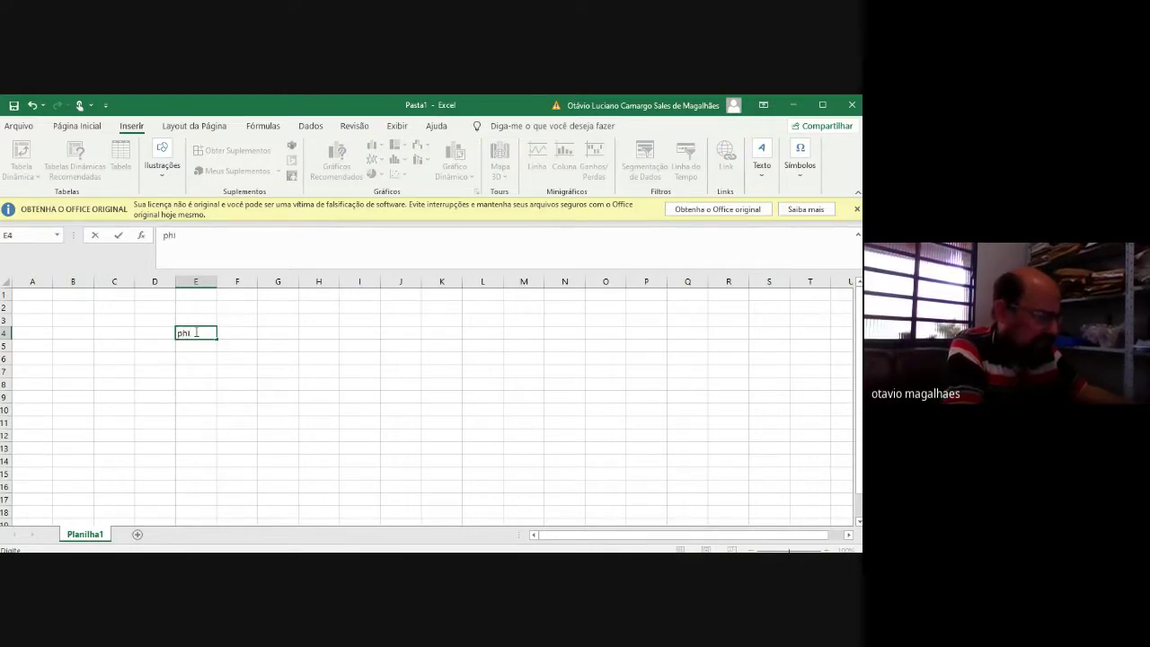
pyautogui.press('Return')
pyautogui.write('varphi')
pyautogui.press('Return')
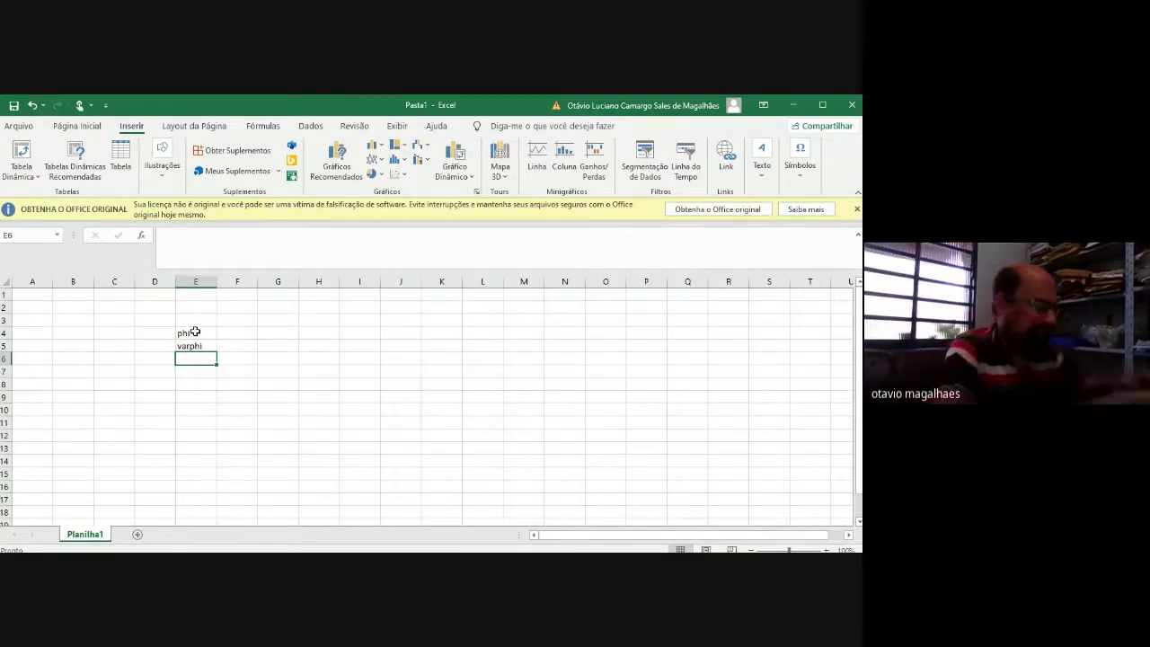
# - Clear the text from cells E4 and E5
pyautogui.press('Up')
pyautogui.press('Up')
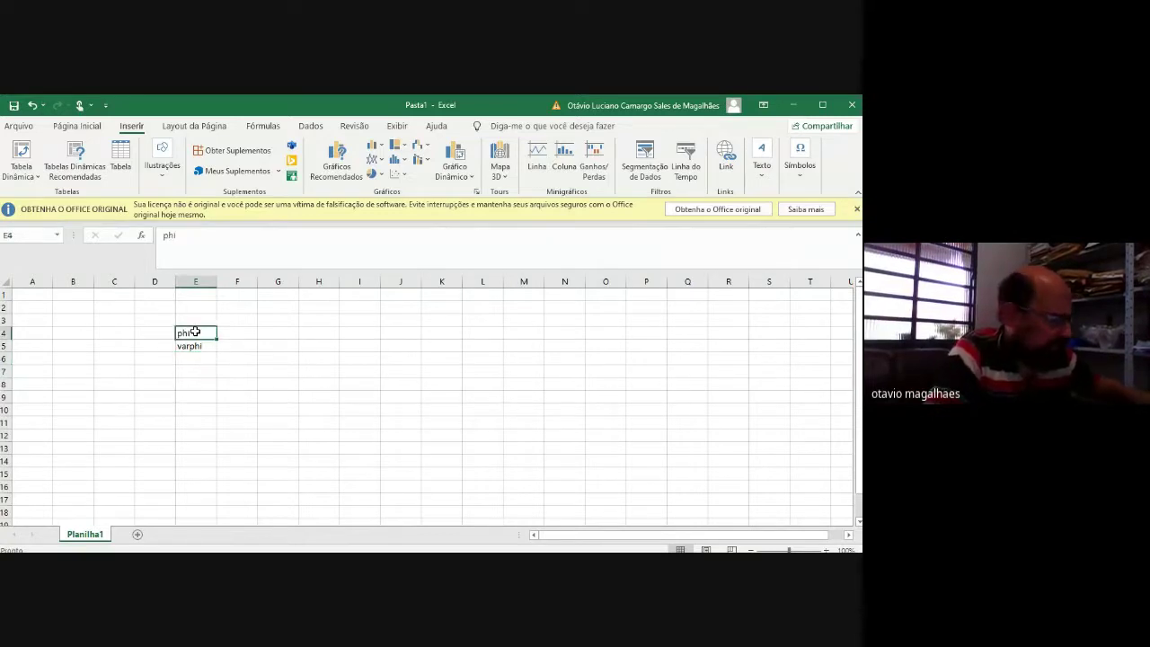
pyautogui.hotkey('shift', 'Down')
pyautogui.press('Delete')
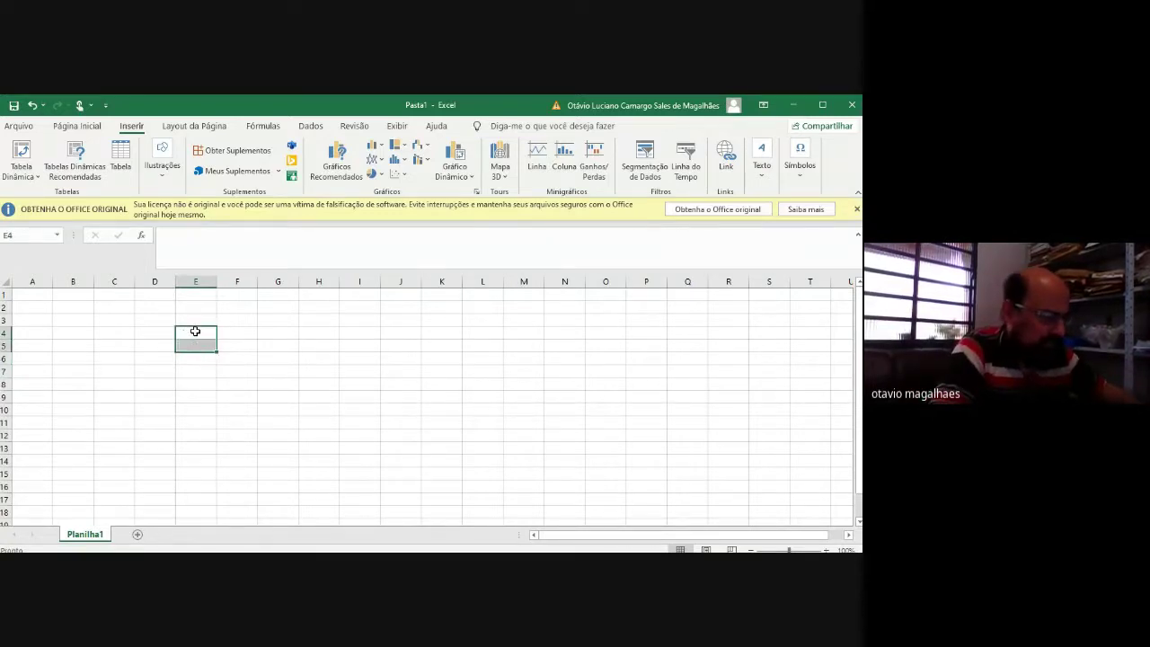
# - Enter the starting value 1 in both cells E3 and E4
pyautogui.press('Up')
pyautogui.press('Up')
pyautogui.press('Down')
pyautogui.write('1')
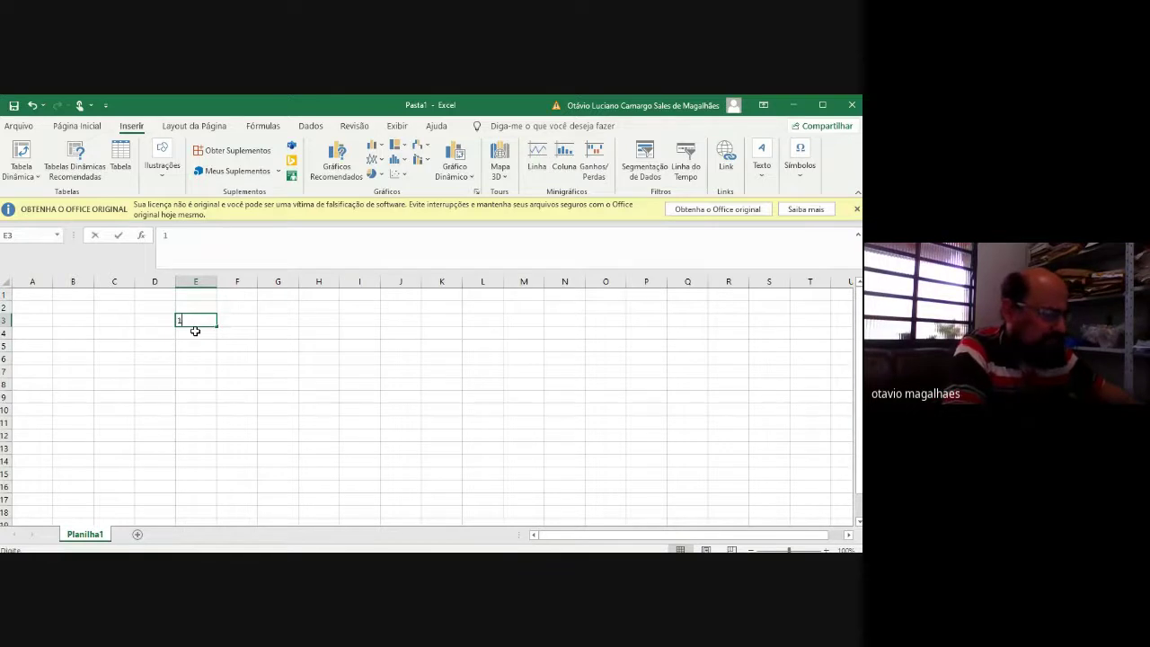
pyautogui.press('Return')
pyautogui.write('1')
pyautogui.press('Return')
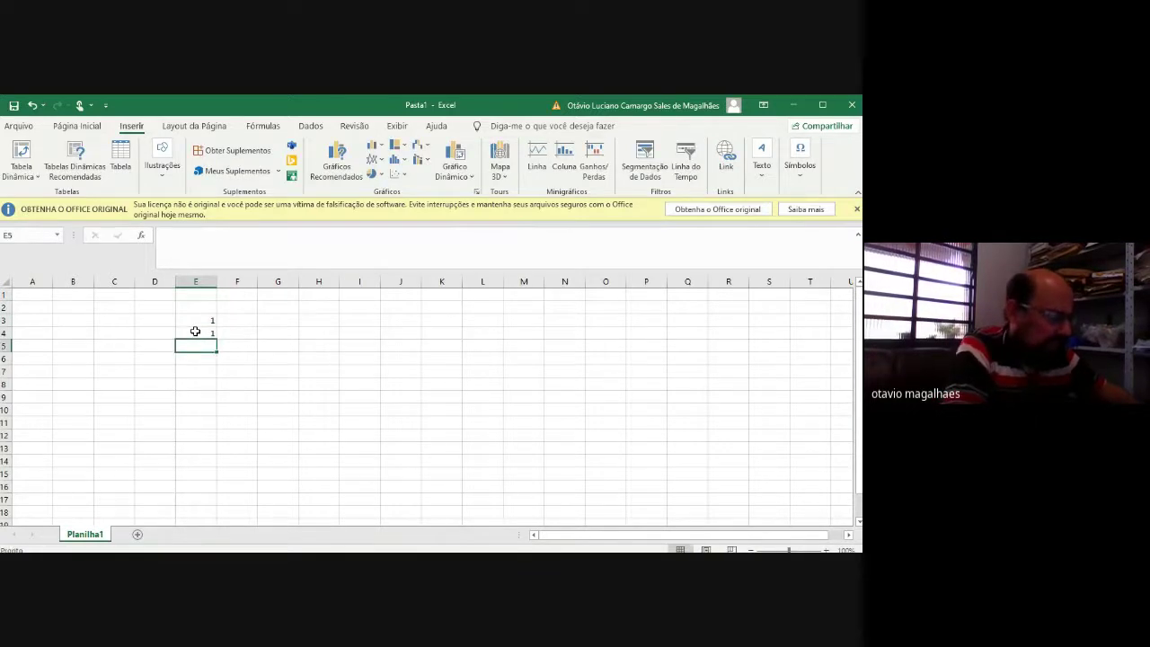
# - Enter the formula =E3+E4 in cell E5 to add the two values above it
pyautogui.write('=')
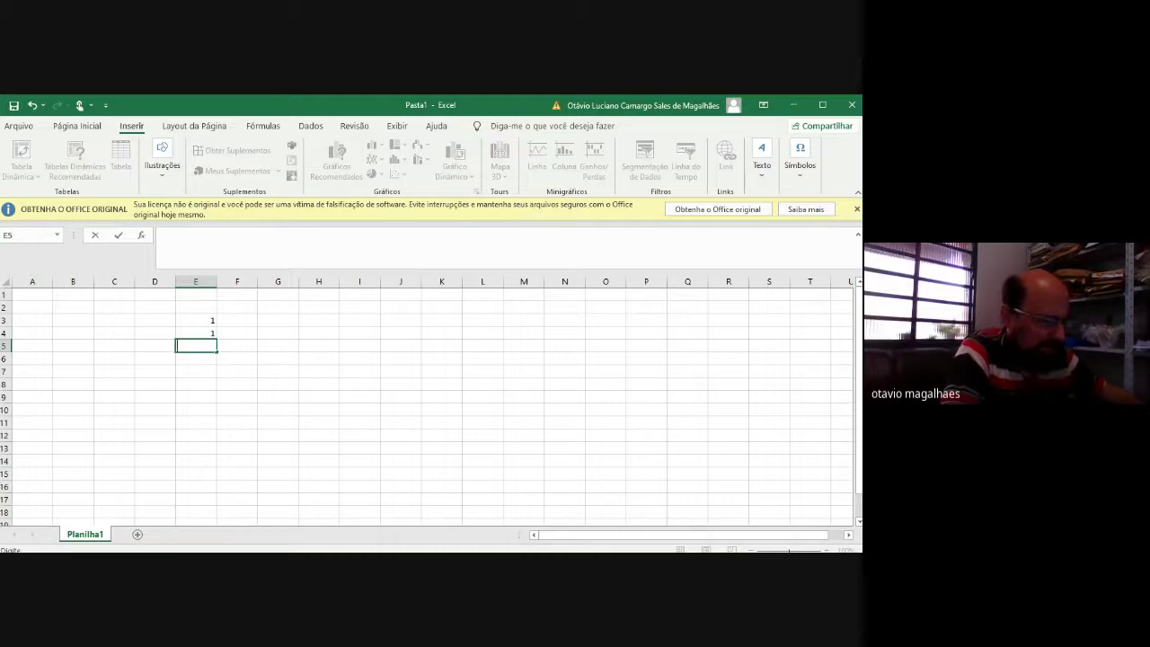
pyautogui.write('=')
pyautogui.click(195, 318)
pyautogui.write('+')
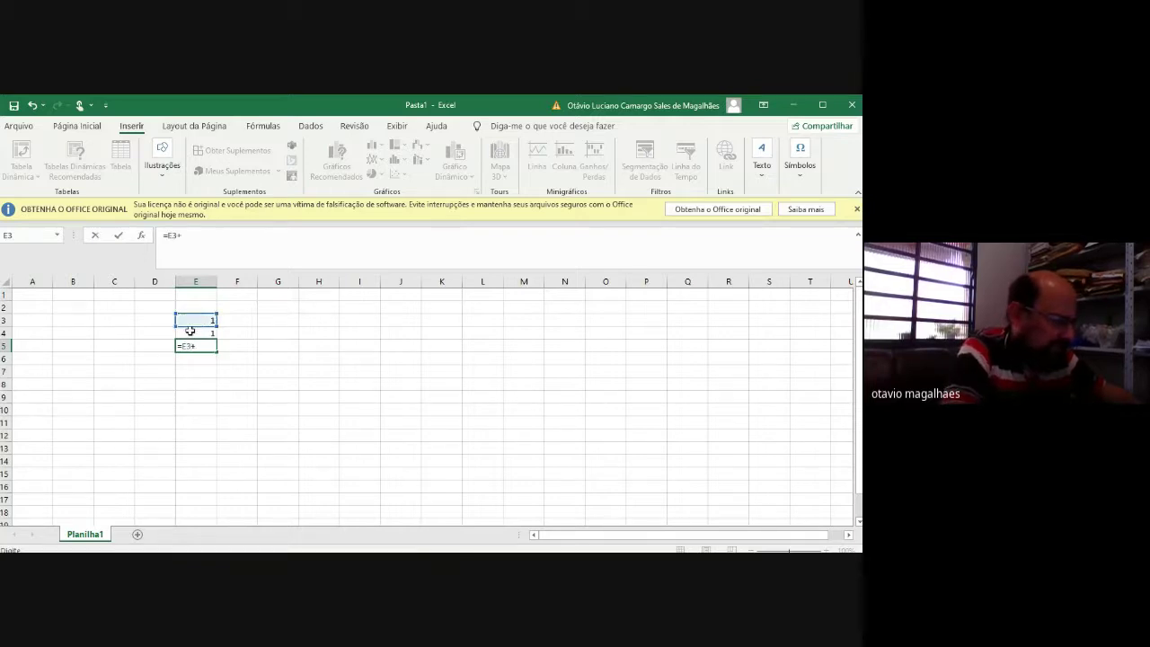
pyautogui.click(188, 333)
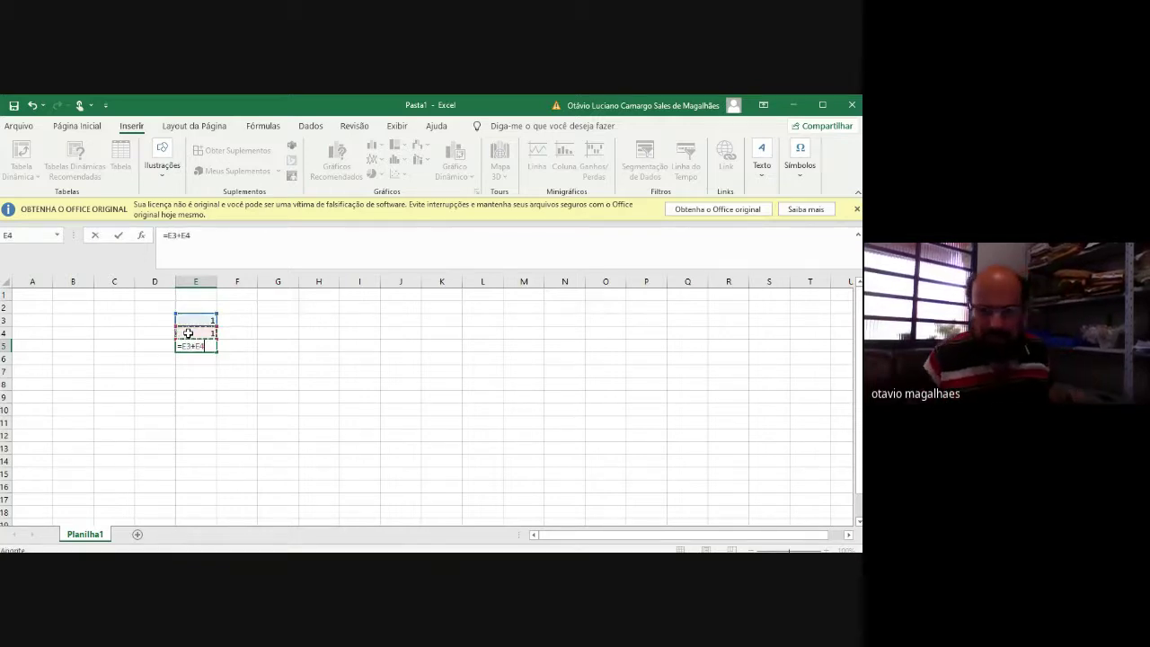
pyautogui.press('Return')
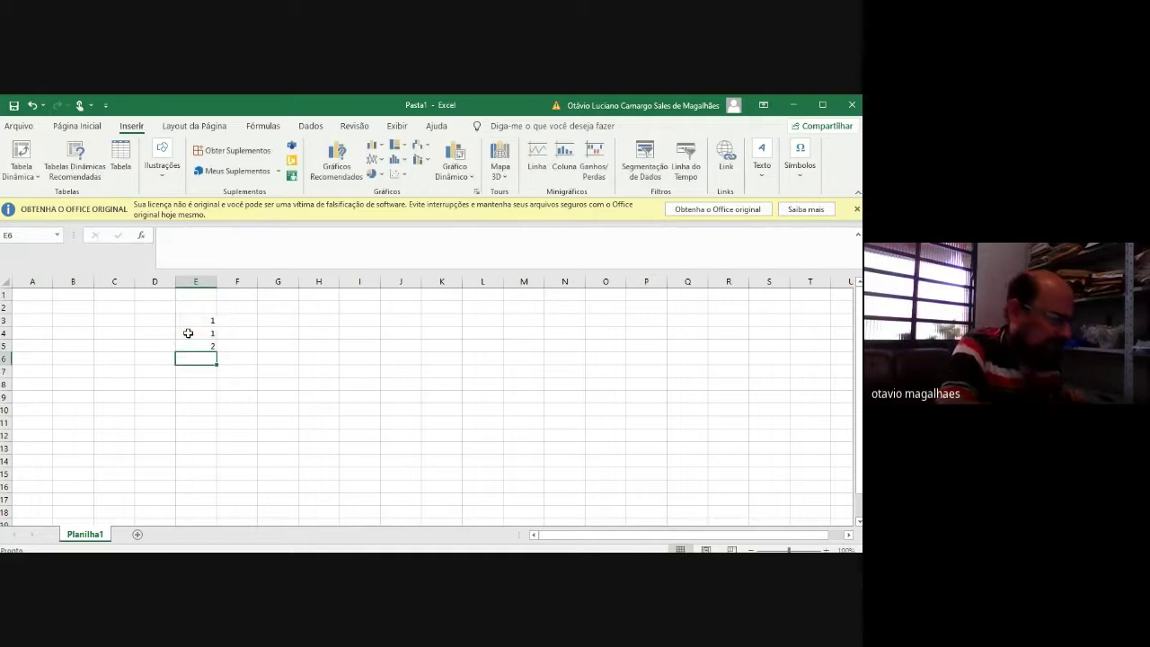
# - Fill the sum formula from cell E5 far down column E to extend the Fibonacci sequence
pyautogui.doubleClick(205, 347)
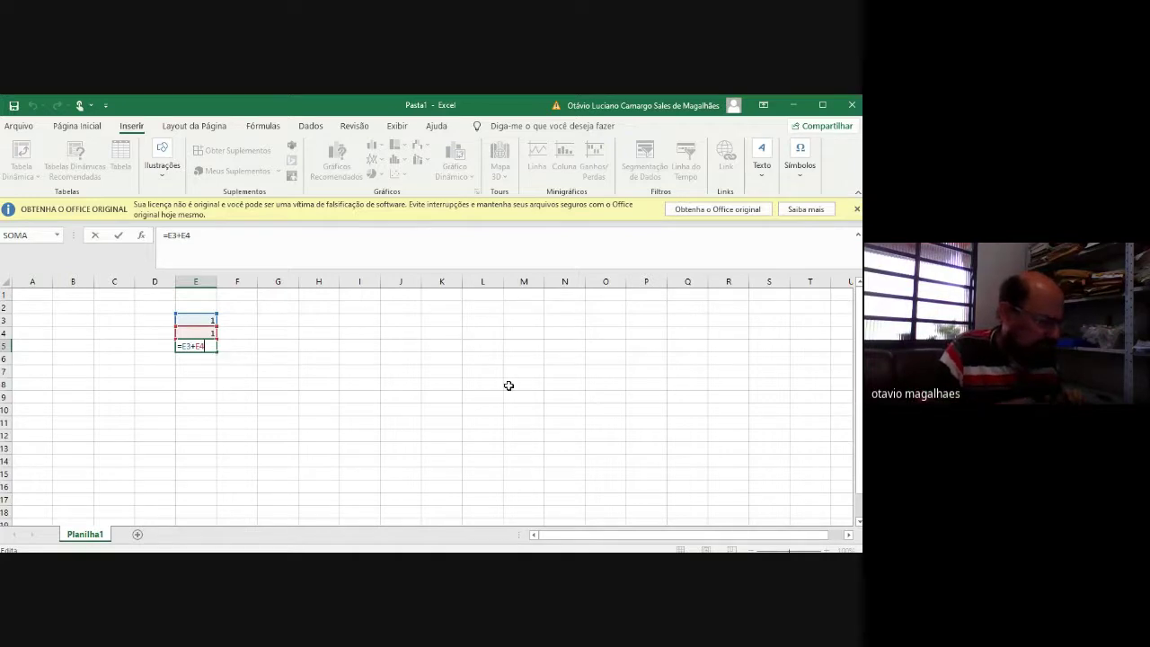
pyautogui.moveTo(218, 353); pyautogui.dragTo(221, 493)
pyautogui.moveTo(856, 494); pyautogui.dragTo(857, 301)
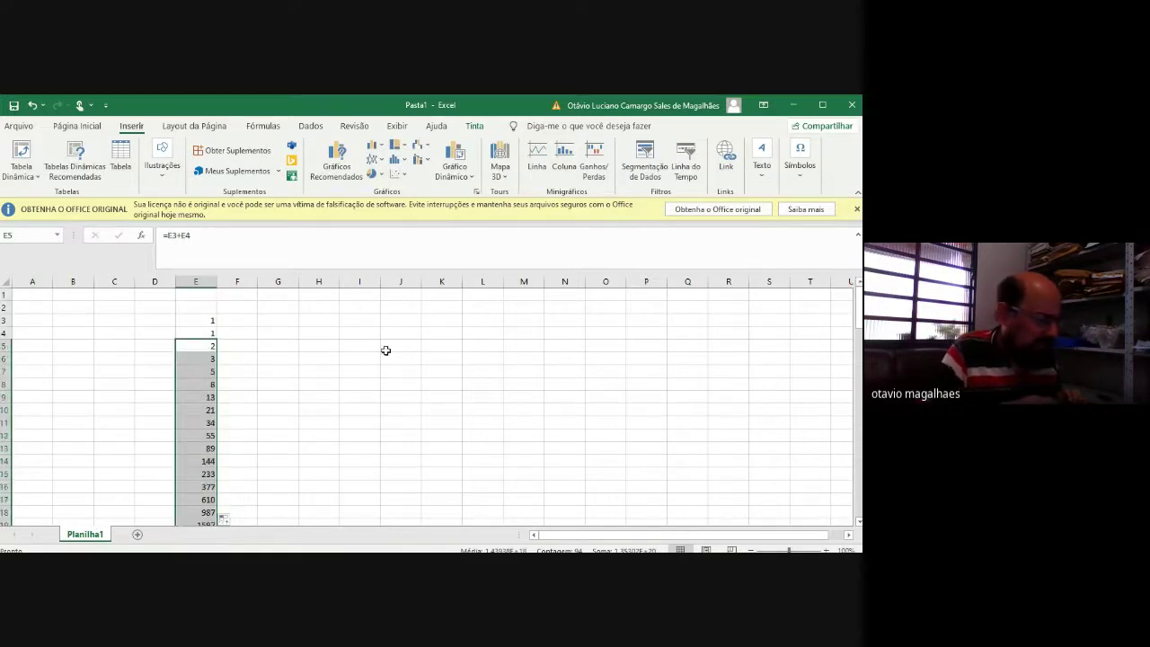
# - Examine the Fibonacci terms down column E and how quickly they grow
pyautogui.click(204, 345)
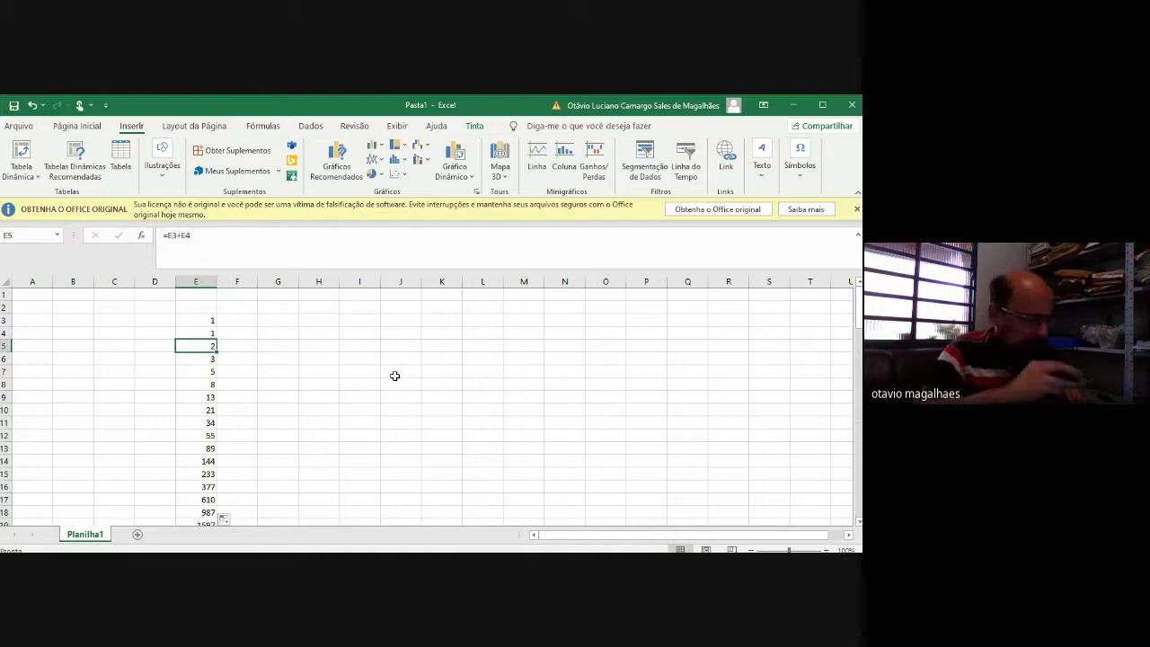
pyautogui.press('Down')
pyautogui.press('Down')
pyautogui.press('Down')
pyautogui.press('Down')
pyautogui.press('Down')
pyautogui.press('Down')
pyautogui.press('Down')
pyautogui.press('Down')
pyautogui.press('Down')
pyautogui.press('Down')
pyautogui.press('Down')
pyautogui.press('Down')
pyautogui.press('Down')
pyautogui.press('Down')
pyautogui.press('Down')
pyautogui.press('Down')
pyautogui.press('Down')
pyautogui.press('Down')
pyautogui.press('Down')
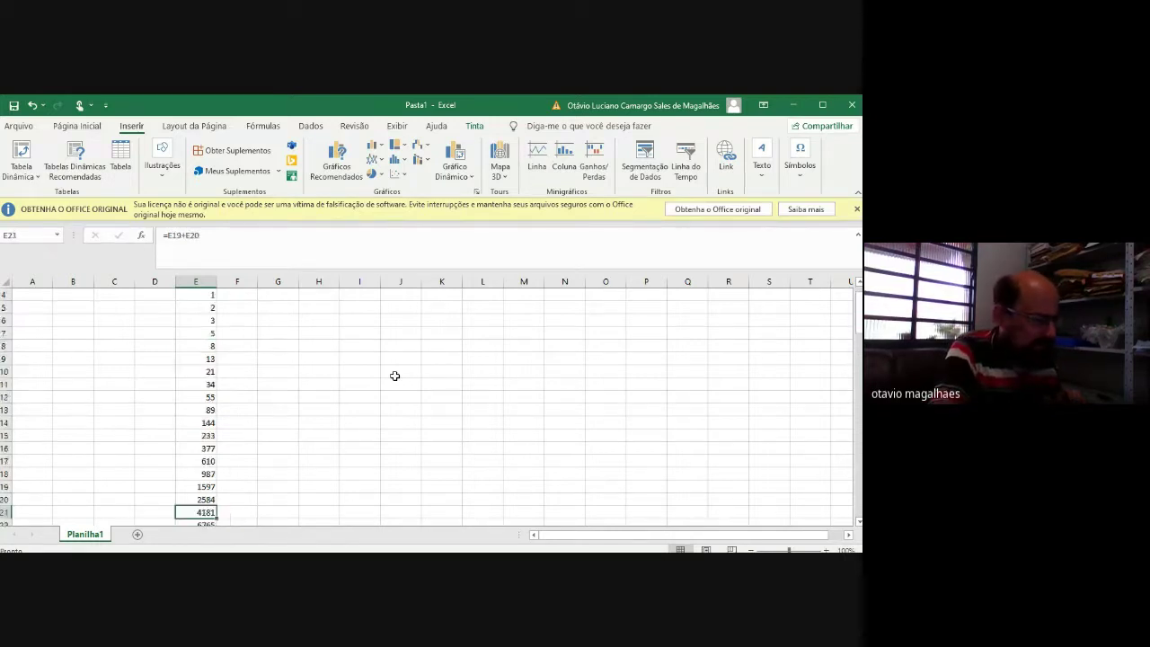
pyautogui.press('Down')
pyautogui.press('Down')
pyautogui.press('Down')
pyautogui.press('Down')
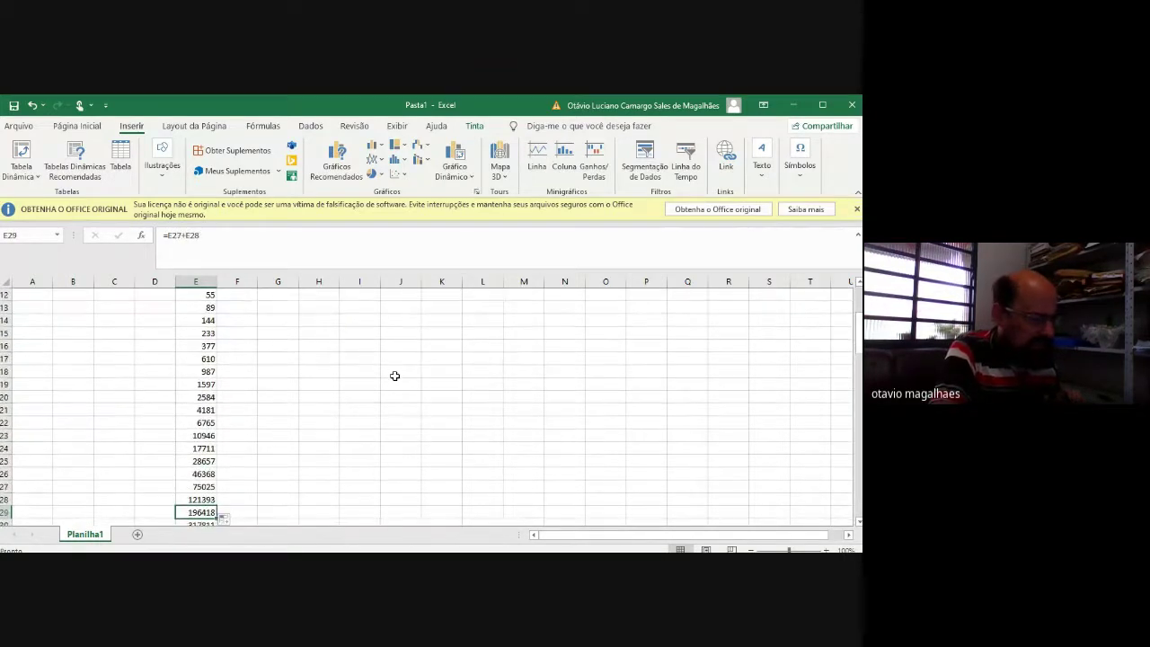
pyautogui.press('Up')
pyautogui.press('Up')
pyautogui.press('Up')
pyautogui.press('Up')
pyautogui.press('Up')
pyautogui.press('Up')
pyautogui.press('Up')
pyautogui.press('Up')
pyautogui.press('Up')
pyautogui.press('Up')
pyautogui.press('Up')
pyautogui.press('Up')
pyautogui.press('Up')
pyautogui.press('Up')
pyautogui.press('Up')
pyautogui.press('Up')
pyautogui.press('Up')
pyautogui.press('Up')
pyautogui.press('Up')
pyautogui.press('Up')
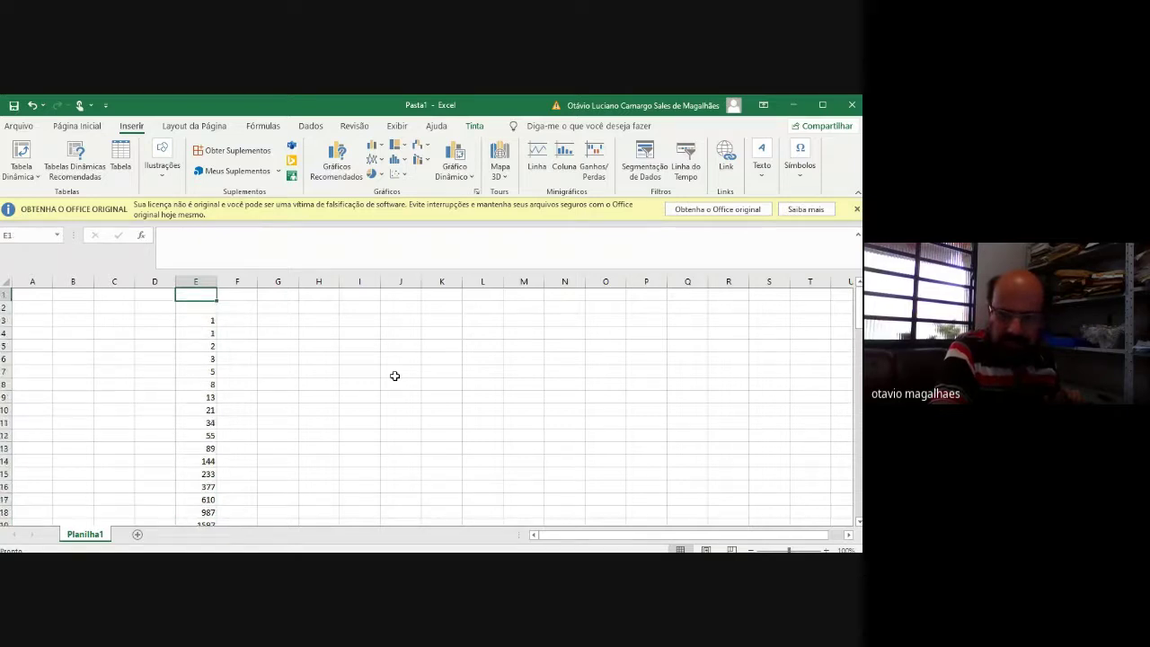
pyautogui.press('Down')
pyautogui.press('Down')
pyautogui.press('Down')
pyautogui.press('Down')
pyautogui.press('Down')
pyautogui.press('Down')
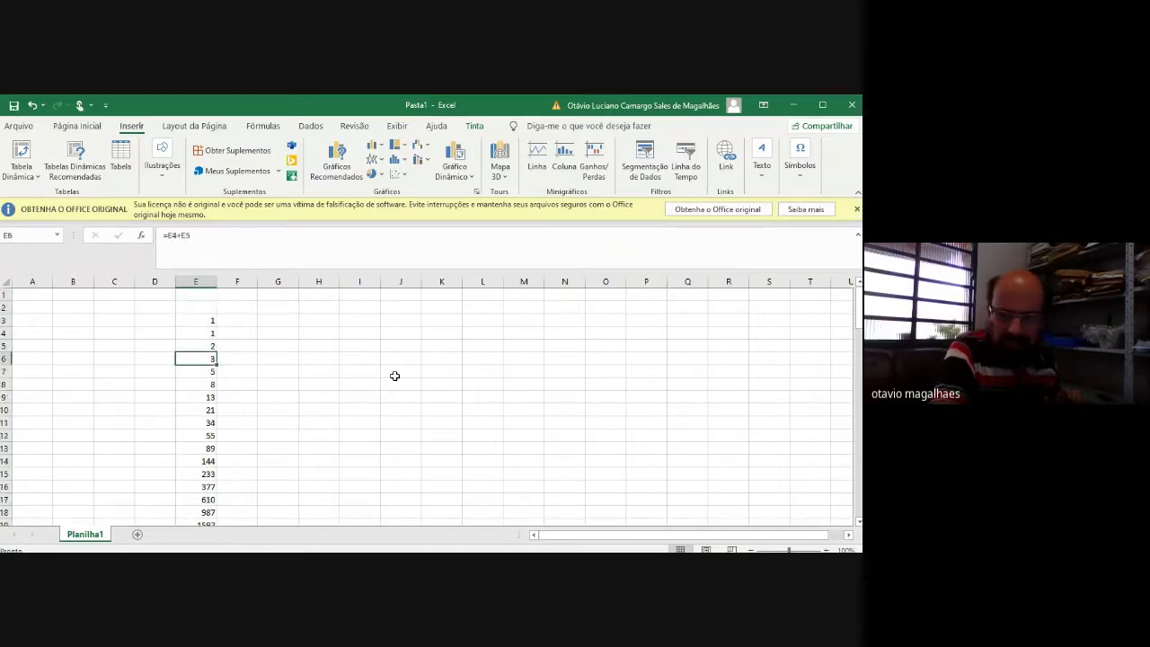
pyautogui.press('Down')
pyautogui.press('Down')
pyautogui.press('Down')
pyautogui.press('Down')
pyautogui.press('Down')
pyautogui.press('Down')
pyautogui.press('Down')
pyautogui.press('Down')
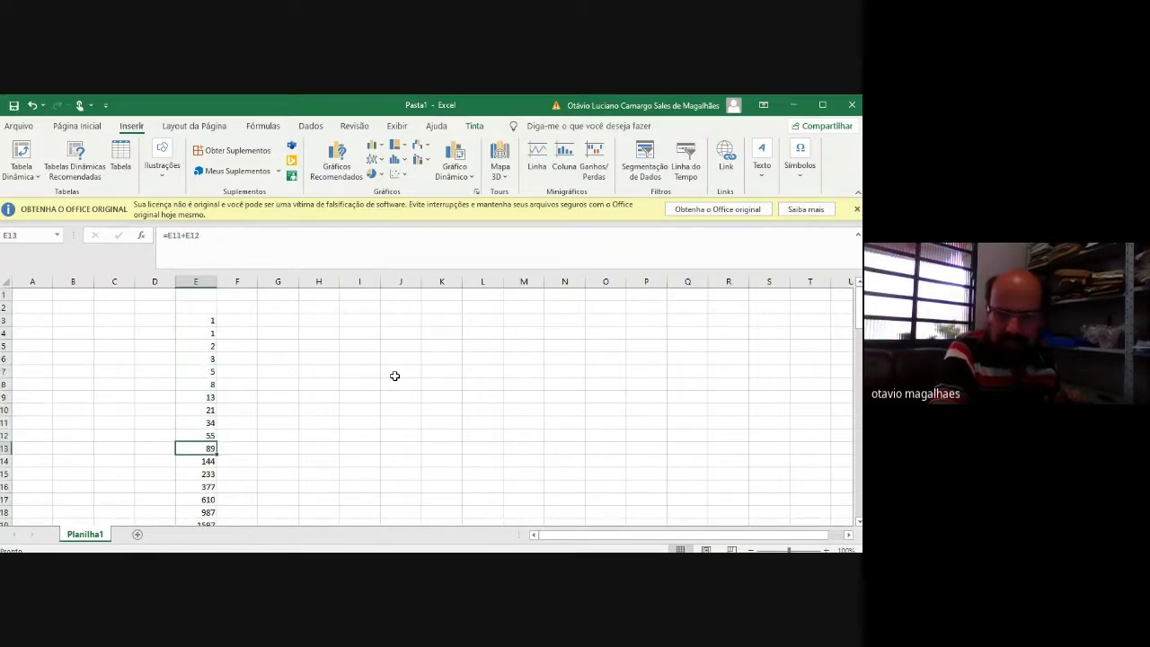
pyautogui.press('Down')
pyautogui.press('Down')
pyautogui.press('Down')
pyautogui.press('Down')
pyautogui.press('Down')
pyautogui.press('Down')
pyautogui.press('Down')
pyautogui.press('Down')
pyautogui.press('Down')
pyautogui.press('Down')
pyautogui.press('Down')
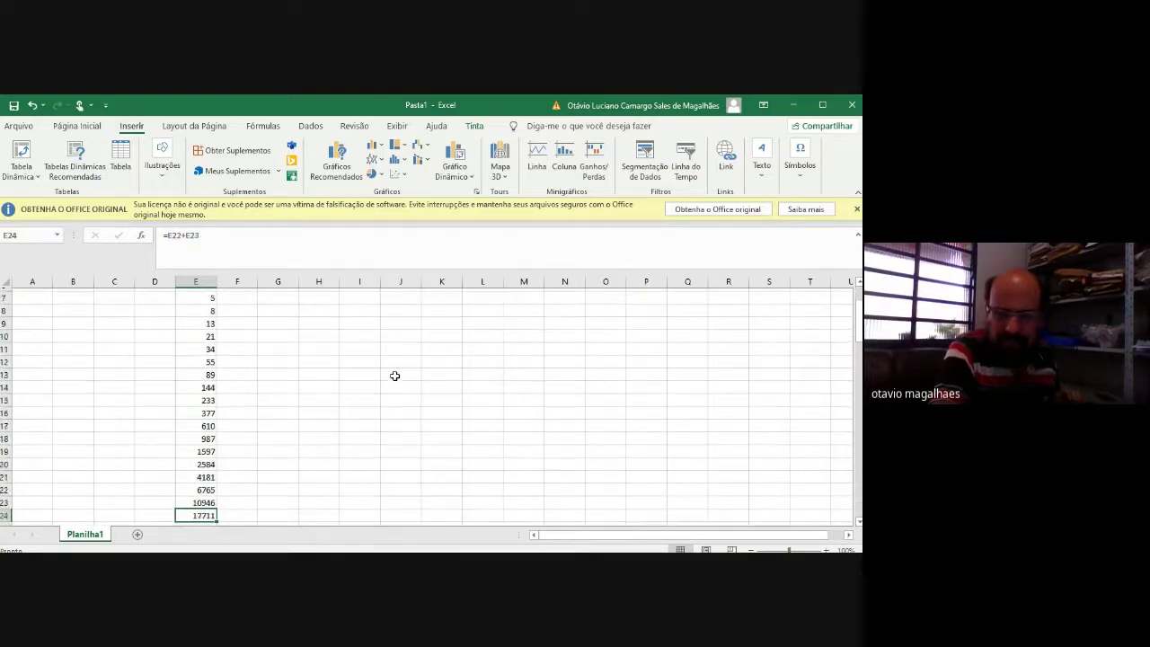
pyautogui.press('Down')
pyautogui.press('Down')
pyautogui.press('Up')
pyautogui.press('Up')
pyautogui.press('Up')
pyautogui.press('Up')
pyautogui.press('Up')
pyautogui.press('Up')
pyautogui.press('Up')
pyautogui.press('Up')
pyautogui.press('Up')
pyautogui.press('Up')
pyautogui.press('Up')
pyautogui.press('Up')
pyautogui.press('Up')
pyautogui.press('Up')
pyautogui.press('Up')
pyautogui.press('Up')
pyautogui.press('Up')
pyautogui.press('Up')
pyautogui.press('Up')
pyautogui.press('Up')
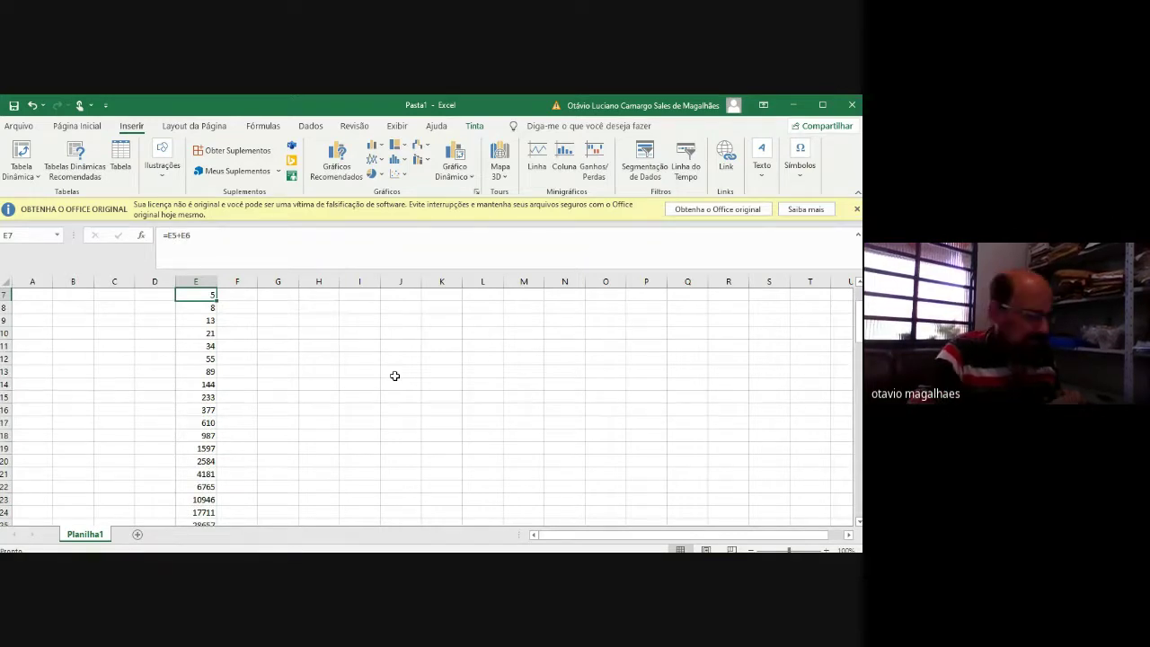
pyautogui.press('Up')
pyautogui.press('Up')
pyautogui.press('Up')
pyautogui.press('Up')
pyautogui.press('Up')
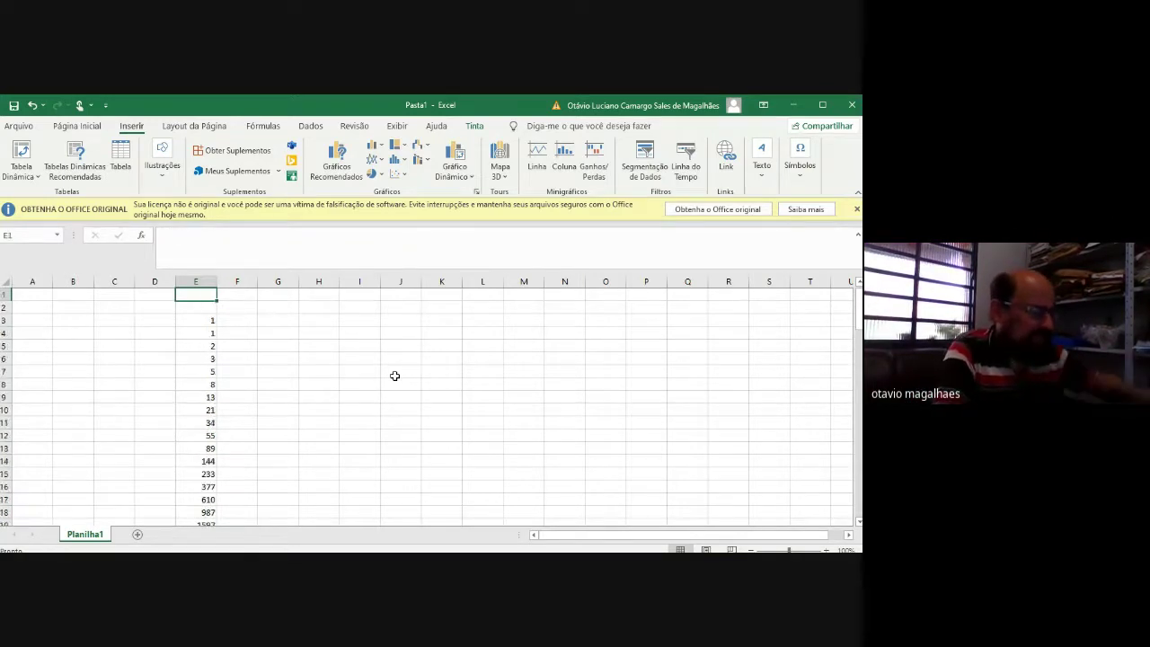
# - Enter the formula =E4/E3 in cell F4 to divide the second term by the first
pyautogui.press('Down')
pyautogui.press('Right')
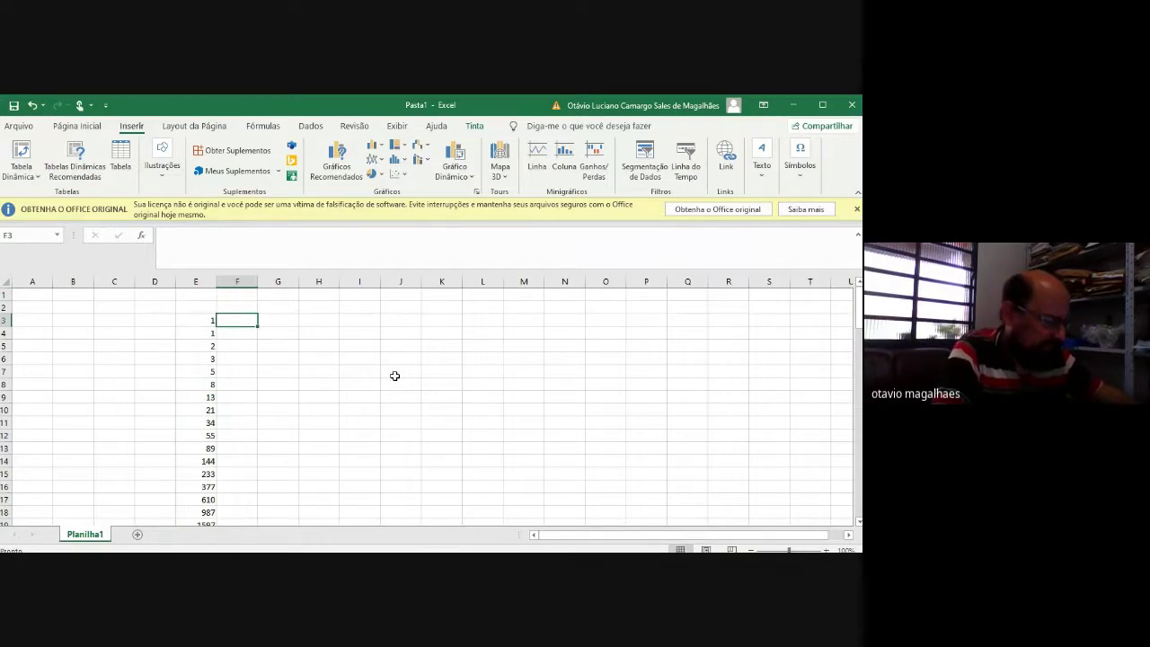
pyautogui.press('Down')
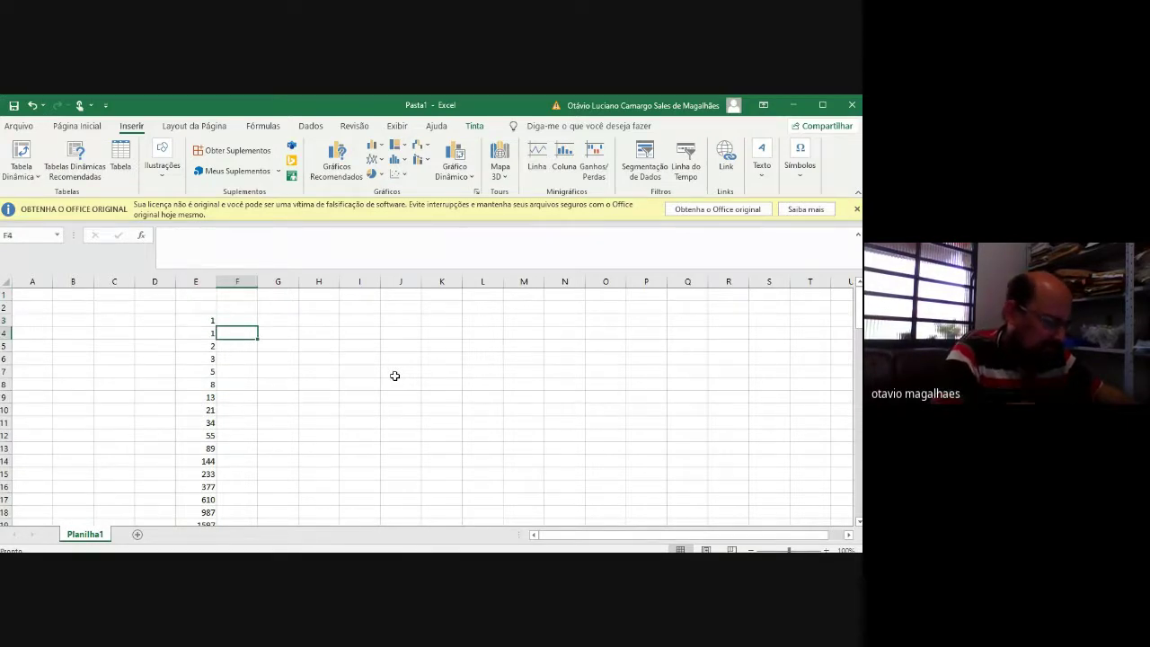
pyautogui.write('=')
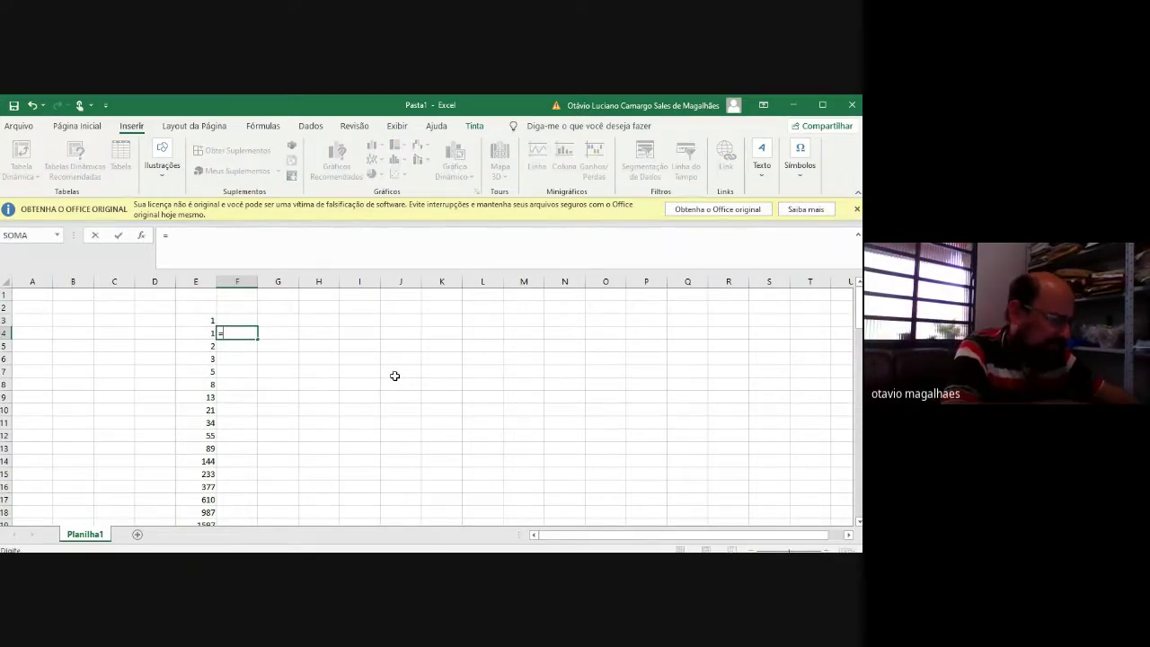
pyautogui.click(204, 334)
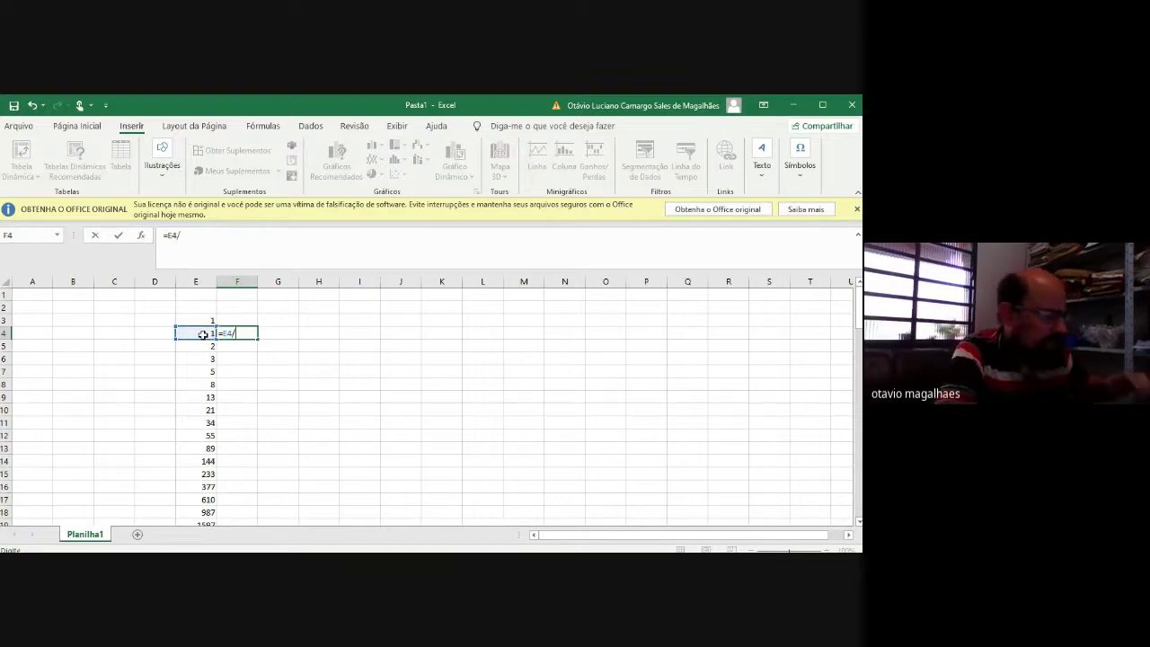
pyautogui.click(203, 321)
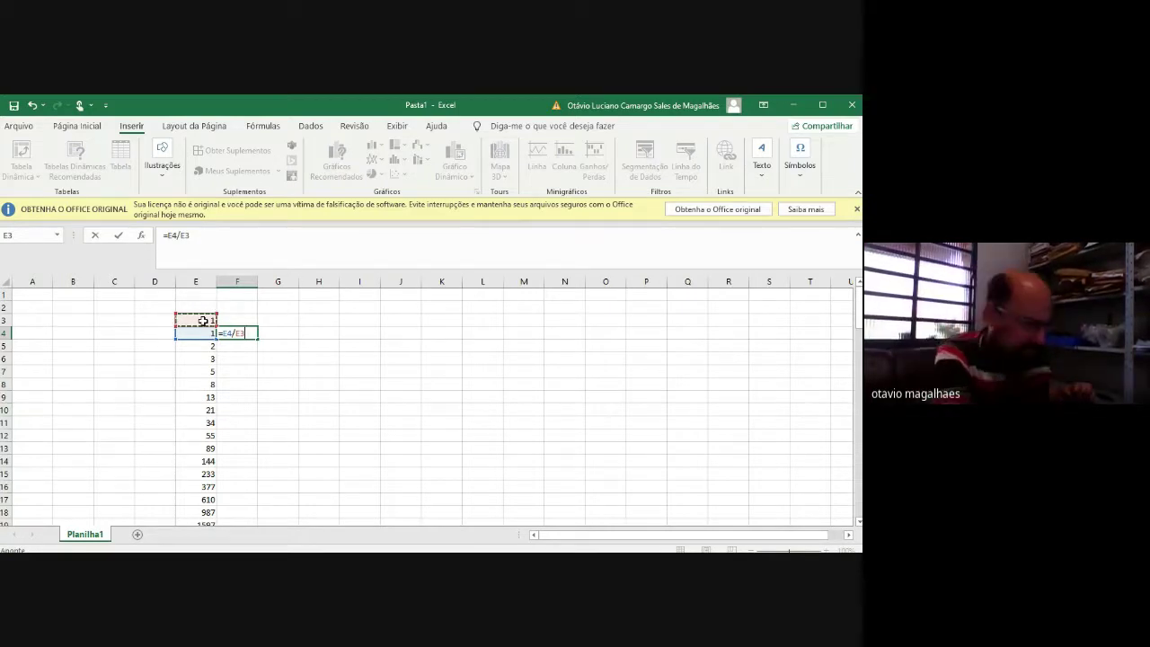
pyautogui.press('Return')
pyautogui.press('Up')
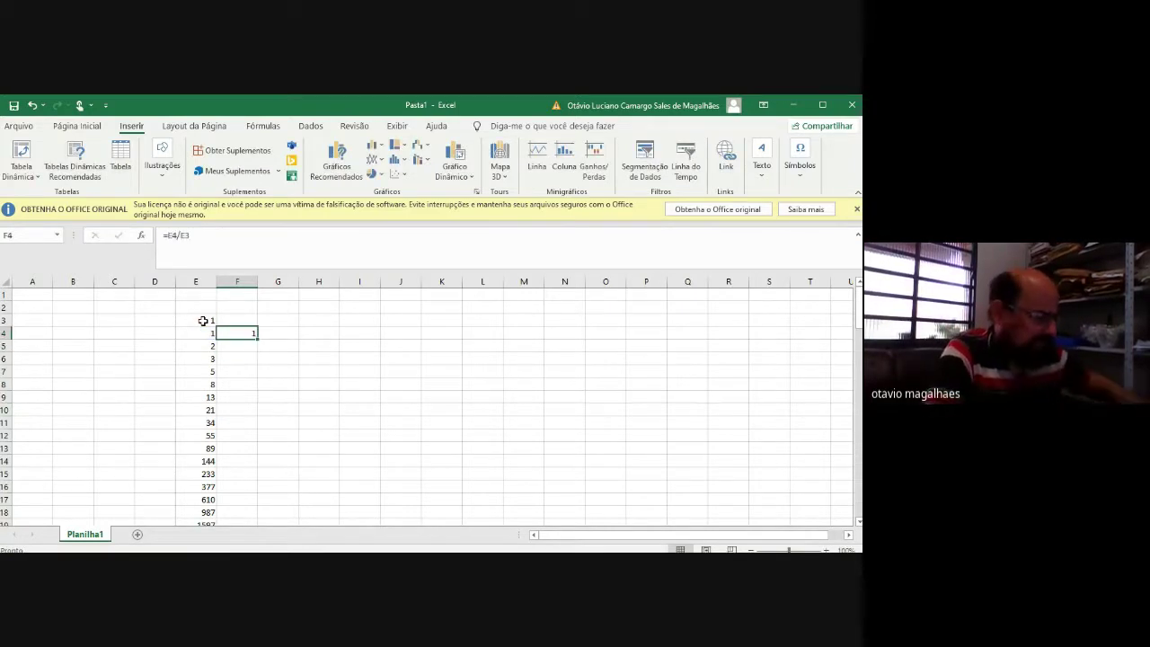
# - Copy the ratio formula from cell F4 down column F into cells F5 through F31
pyautogui.hotkey('ctrl', 'c')
pyautogui.press('Down')
pyautogui.hotkey('ctrl', 'v')
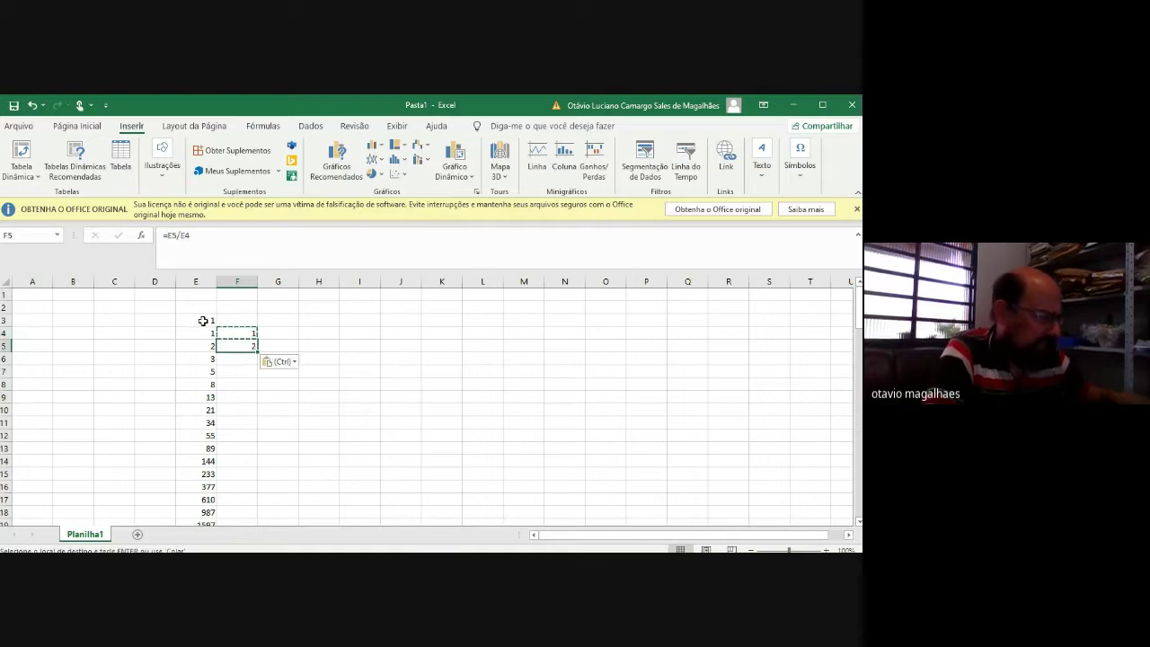
pyautogui.hotkey('ctrl', 'v')
pyautogui.press('Down')
pyautogui.hotkey('ctrl', 'v')
pyautogui.press('Down')
pyautogui.hotkey('ctrl', 'v')
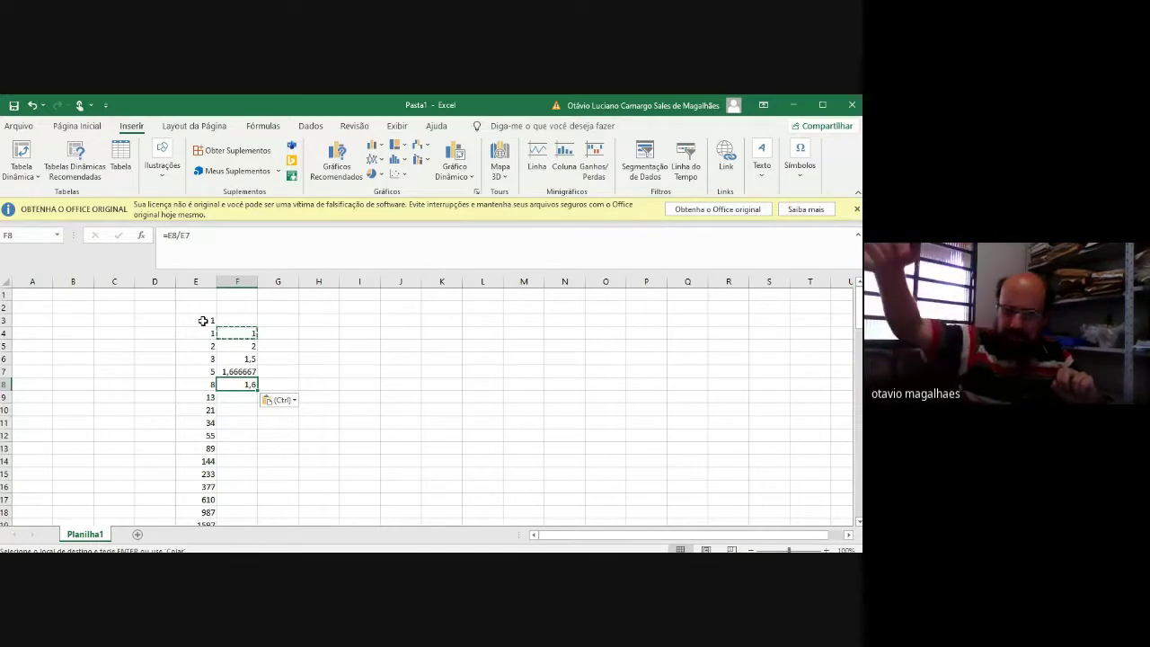
pyautogui.press('Down')
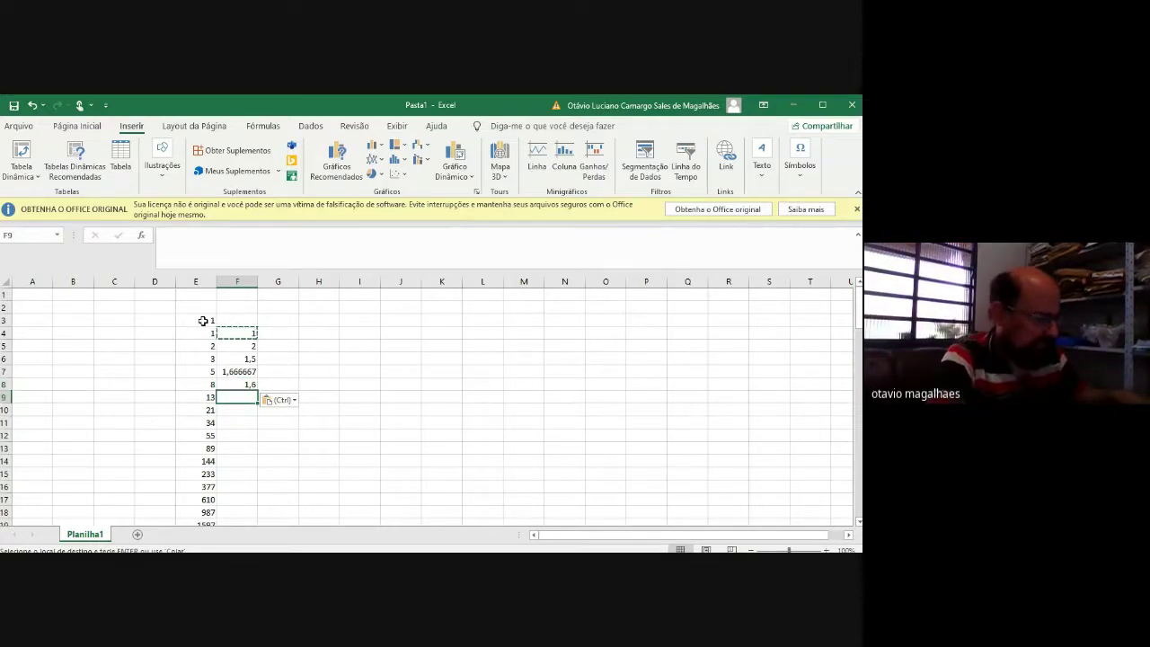
pyautogui.hotkey('ctrl', 'v')
pyautogui.press('Down')
pyautogui.hotkey('ctrl', 'v')
pyautogui.press('Down')
pyautogui.hotkey('ctrl', 'v')
pyautogui.press('Down')
pyautogui.hotkey('ctrl', 'v')
pyautogui.press('Down')
pyautogui.hotkey('ctrl', 'v')
pyautogui.press('Down')
pyautogui.hotkey('ctrl', 'v')
pyautogui.press('Down')
pyautogui.hotkey('ctrl', 'v')
pyautogui.press('Down')
pyautogui.hotkey('ctrl', 'v')
pyautogui.press('Down')
pyautogui.hotkey('ctrl', 'v')
pyautogui.press('Down')
pyautogui.hotkey('ctrl', 'v')
pyautogui.press('Down')
pyautogui.hotkey('ctrl', 'v')
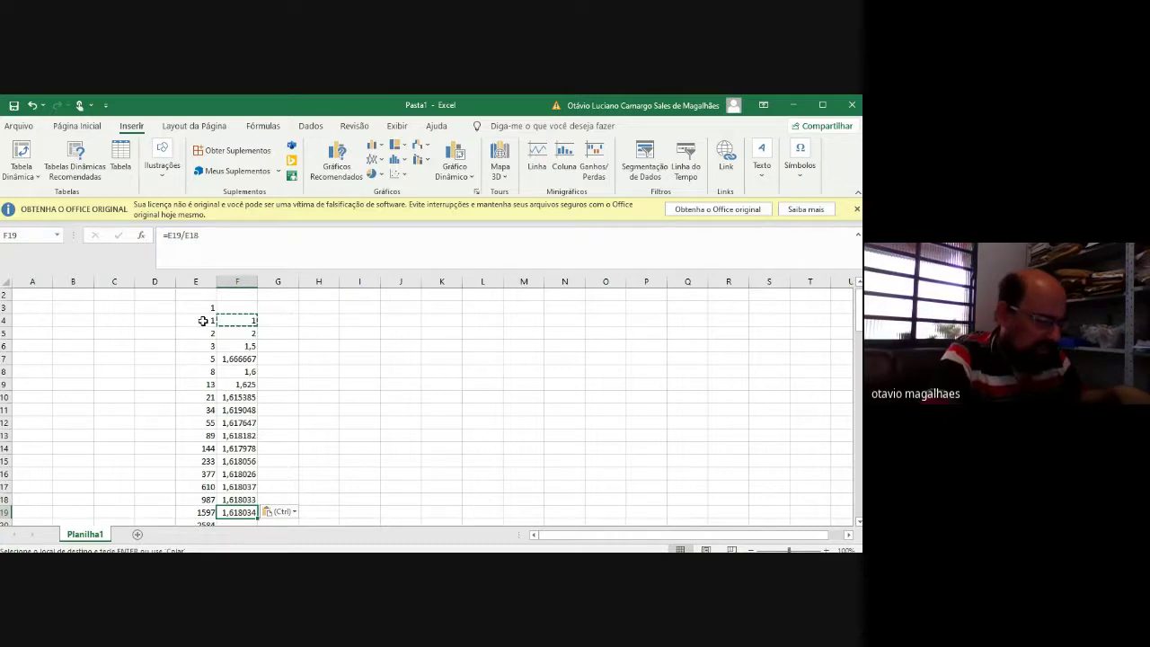
pyautogui.press('Down')
pyautogui.hotkey('ctrl', 'v')
pyautogui.press('Down')
pyautogui.hotkey('ctrl', 'v')
pyautogui.press('Down')
pyautogui.hotkey('ctrl', 'v')
pyautogui.press('Down')
pyautogui.hotkey('ctrl', 'v')
pyautogui.press('Down')
pyautogui.hotkey('ctrl', 'v')
pyautogui.press('Down')
pyautogui.hotkey('ctrl', 'v')
pyautogui.press('Down')
pyautogui.hotkey('ctrl', 'v')
pyautogui.press('Down')
pyautogui.hotkey('ctrl', 'v')
pyautogui.press('Down')
pyautogui.hotkey('ctrl', 'v')
pyautogui.press('Down')
pyautogui.hotkey('ctrl', 'v')
pyautogui.press('Down')
pyautogui.hotkey('ctrl', 'v')
pyautogui.press('Down')
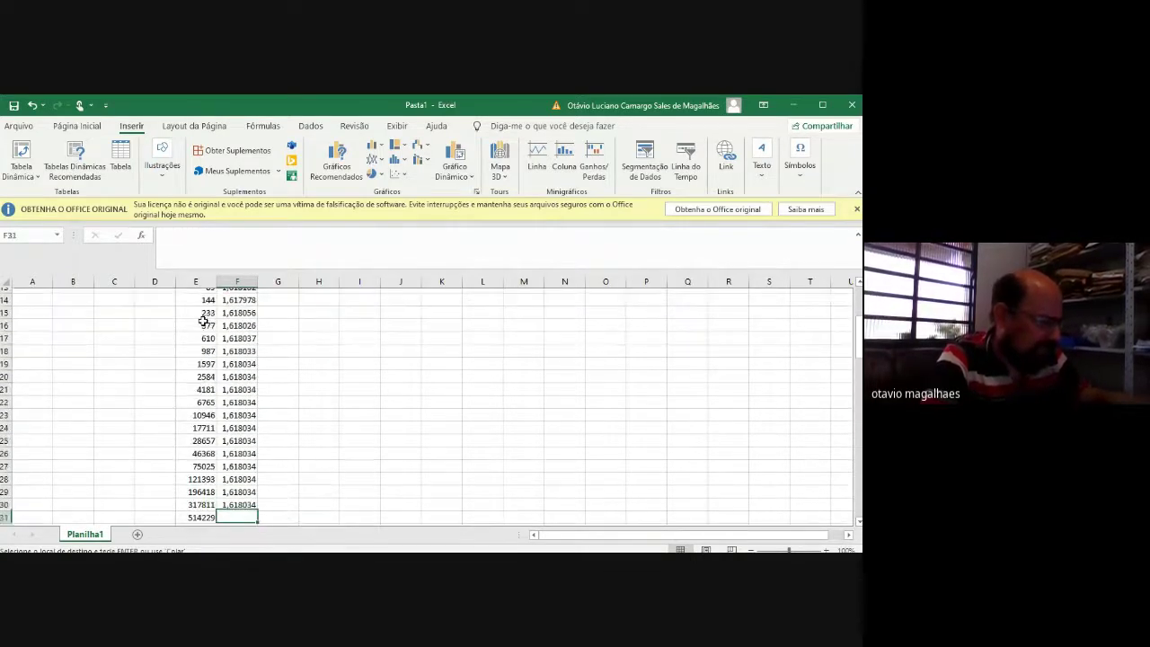
pyautogui.hotkey('ctrl', 'v')
# - Widen column F to show more decimal places and continue copying the ratio formula down through cell F56
pyautogui.moveTo(255, 280); pyautogui.dragTo(332, 281)
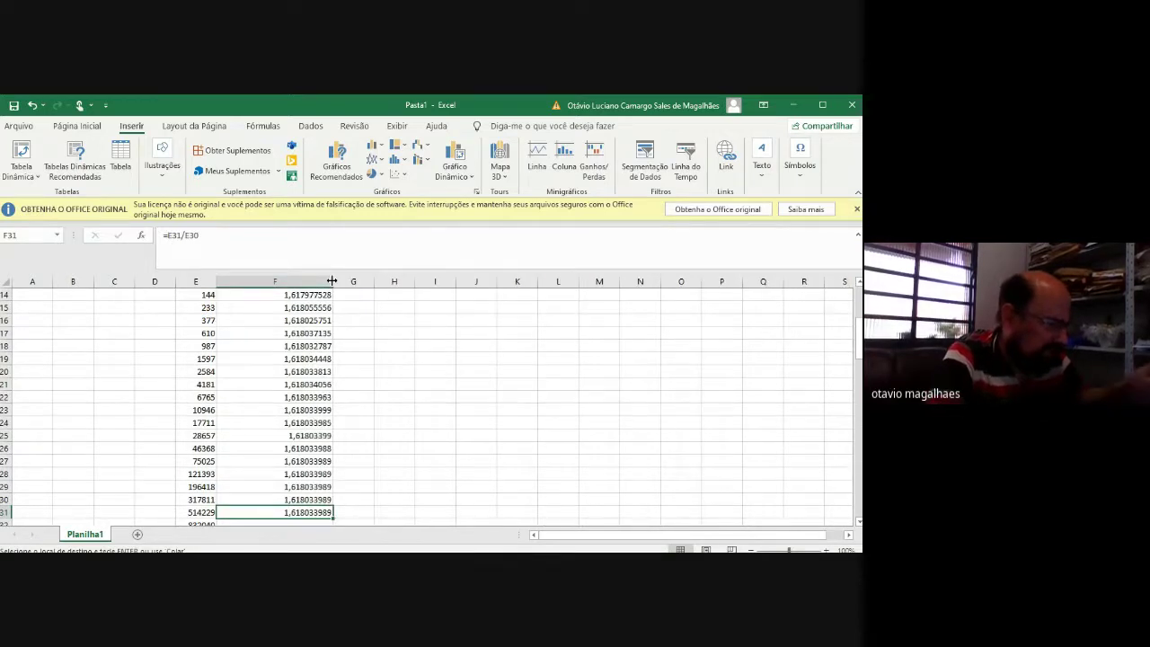
pyautogui.press('Down')
pyautogui.hotkey('ctrl', 'v')
pyautogui.press('Down')
pyautogui.hotkey('ctrl', 'v')
pyautogui.press('Down')
pyautogui.press('Down')
pyautogui.hotkey('ctrl', 'v')
pyautogui.press('Down')
pyautogui.hotkey('ctrl', 'v')
pyautogui.press('Down')
pyautogui.hotkey('ctrl', 'v')
pyautogui.press('Down')
pyautogui.hotkey('ctrl', 'v')
pyautogui.press('Down')
pyautogui.hotkey('ctrl', 'v')
pyautogui.press('Down')
pyautogui.hotkey('ctrl', 'v')
pyautogui.press('Down')
pyautogui.hotkey('ctrl', 'v')
pyautogui.press('Down')
pyautogui.hotkey('ctrl', 'v')
pyautogui.press('Down')
pyautogui.hotkey('ctrl', 'v')
pyautogui.press('Down')
pyautogui.hotkey('ctrl', 'v')
pyautogui.press('Down')
pyautogui.hotkey('ctrl', 'v')
pyautogui.press('Down')
pyautogui.hotkey('ctrl', 'v')
pyautogui.press('Down')
pyautogui.hotkey('ctrl', 'v')
pyautogui.press('Down')
pyautogui.hotkey('ctrl', 'v')
pyautogui.press('Down')
pyautogui.hotkey('ctrl', 'v')
pyautogui.press('Down')
pyautogui.hotkey('ctrl', 'v')
pyautogui.press('Down')
pyautogui.hotkey('ctrl', 'v')
pyautogui.press('Down')
pyautogui.hotkey('ctrl', 'v')
pyautogui.press('Down')
pyautogui.hotkey('ctrl', 'v')
pyautogui.press('Down')
pyautogui.hotkey('ctrl', 'v')
pyautogui.press('Down')
pyautogui.hotkey('ctrl', 'v')
pyautogui.press('Down')
pyautogui.hotkey('ctrl', 'v')
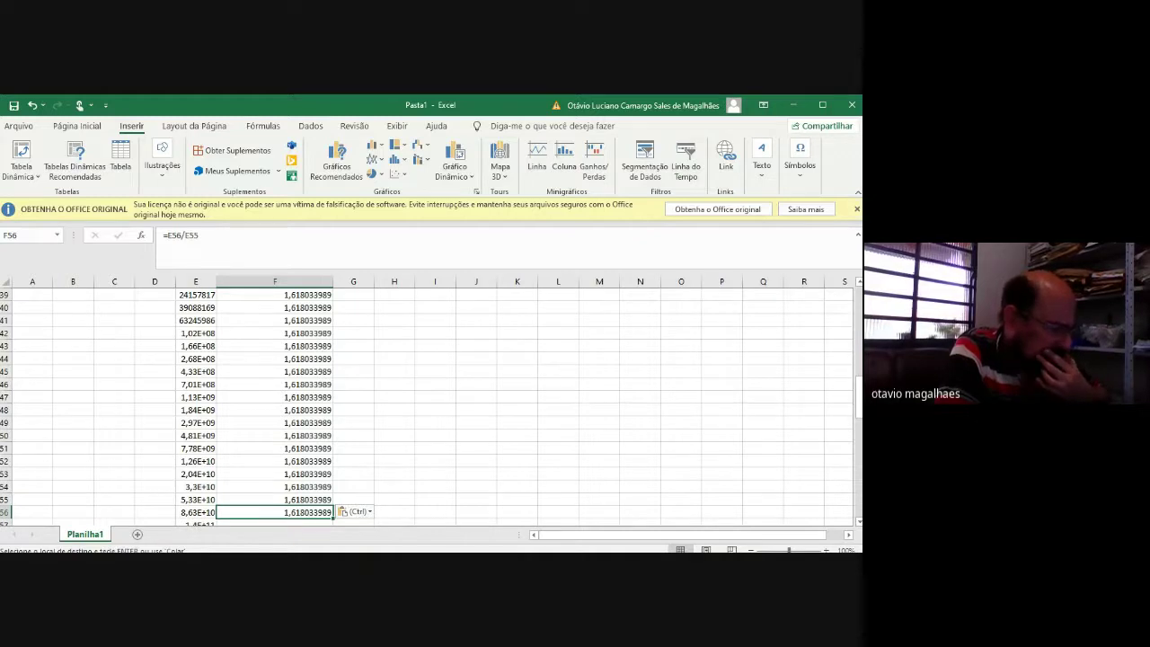
# - Review the ratios in column F from row 56 back up to the first terms
pyautogui.click(304, 366)
pyautogui.press('Up')
pyautogui.press('Up')
pyautogui.press('Up')
pyautogui.press('Up')
pyautogui.press('Up')
pyautogui.press('Up')
pyautogui.press('Up')
pyautogui.press('Up')
pyautogui.press('Up')
pyautogui.press('Up')
pyautogui.press('Up')
pyautogui.press('Up')
pyautogui.press('Up')
pyautogui.press('Up')
pyautogui.press('Up')
pyautogui.press('Up')
pyautogui.press('Up')
pyautogui.press('Up')
pyautogui.press('Up')
pyautogui.press('Up')
pyautogui.press('Up')
pyautogui.press('Up')
pyautogui.press('Up')
pyautogui.press('Up')
pyautogui.press('Up')
pyautogui.press('Up')
pyautogui.press('Up')
pyautogui.press('Up')
pyautogui.press('Up')
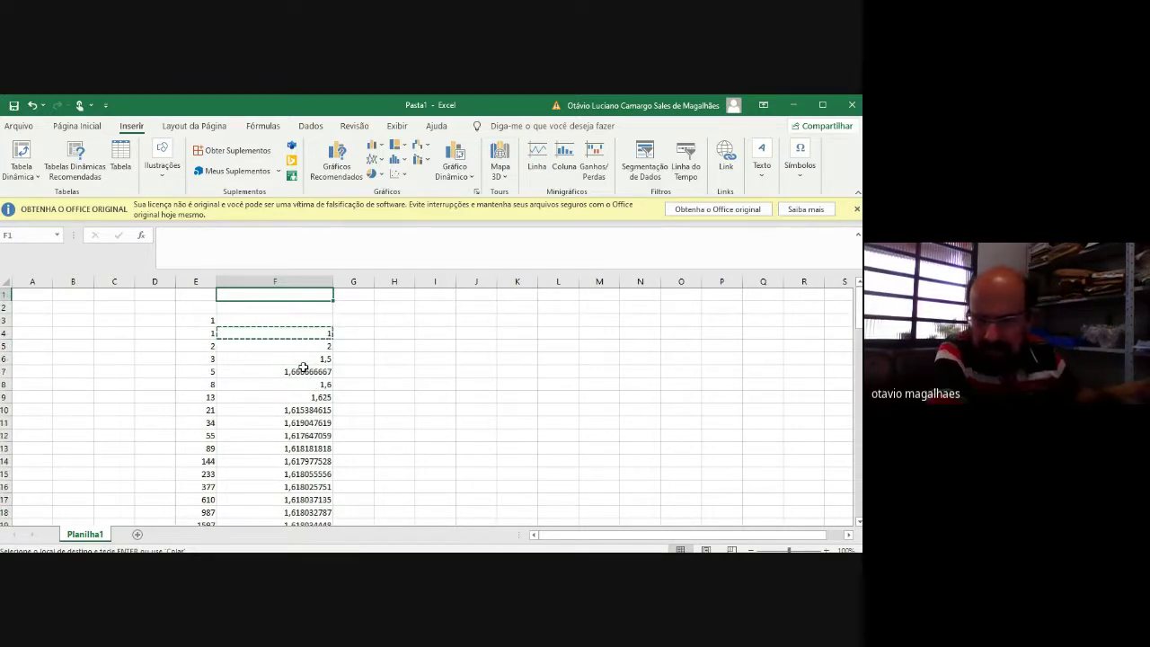
# - Examine how the ratios in column F converge from the first terms down to row 26
pyautogui.press('Down')
pyautogui.press('Down')
pyautogui.press('Down')
pyautogui.press('Down')
pyautogui.press('Down')
pyautogui.press('Down')
pyautogui.press('Down')
pyautogui.press('Down')
pyautogui.press('Down')
pyautogui.press('Down')
pyautogui.press('Down')
pyautogui.press('Down')
pyautogui.press('Down')
pyautogui.press('Down')
pyautogui.press('Down')
pyautogui.press('Down')
pyautogui.press('Down')
pyautogui.press('Down')
pyautogui.press('Down')
pyautogui.press('Down')
pyautogui.press('Down')
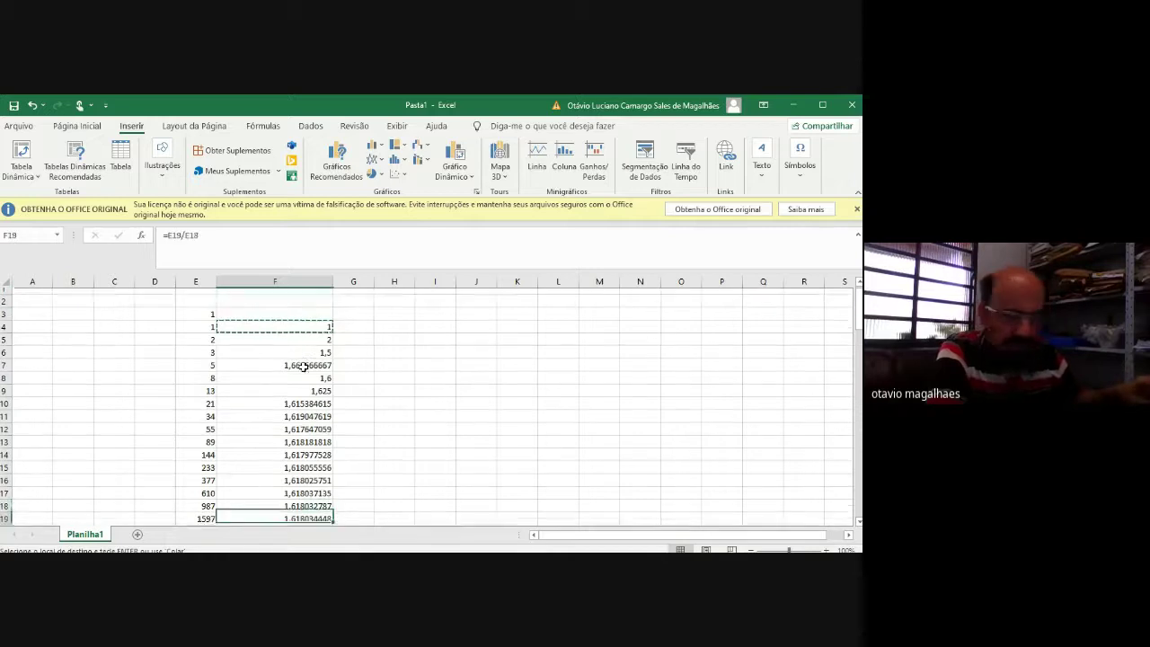
pyautogui.press('Down')
pyautogui.press('Down')
pyautogui.press('Down')
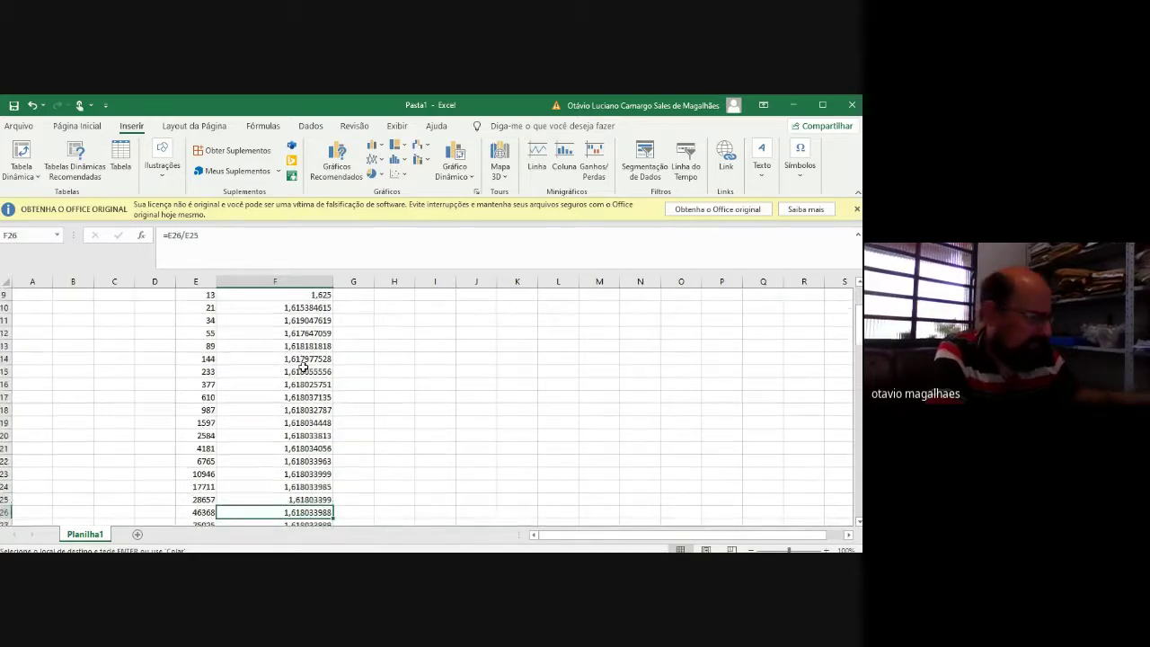
pyautogui.press('Up')
pyautogui.press('Up')
pyautogui.press('Up')
pyautogui.press('Up')
pyautogui.press('Up')
pyautogui.press('Up')
pyautogui.press('Up')
pyautogui.press('Up')
pyautogui.press('Up')
pyautogui.press('Up')
pyautogui.press('Up')
pyautogui.press('Up')
pyautogui.press('Up')
pyautogui.press('Up')
pyautogui.press('Up')
pyautogui.press('Up')
pyautogui.press('Up')
pyautogui.press('Up')
pyautogui.press('Up')
pyautogui.press('Up')
pyautogui.press('Up')
pyautogui.press('Up')
pyautogui.press('Up')
pyautogui.press('Up')
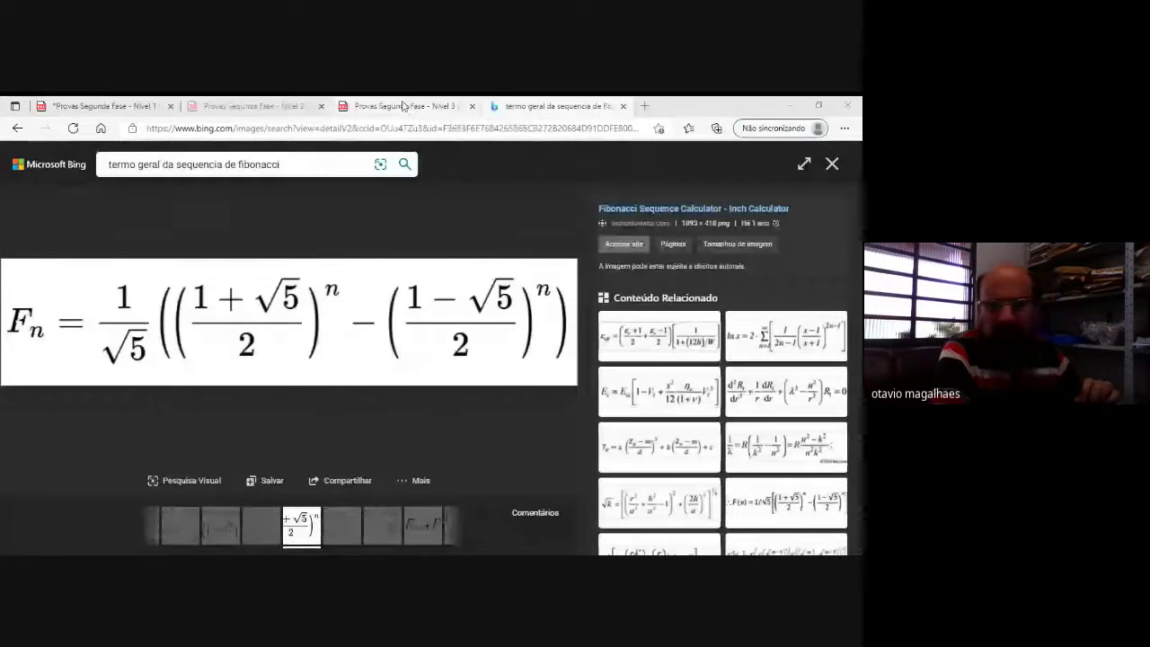
# - View the open Nível 3 and Nível 1 exam PDFs in the browser and return to the Fibonacci general-term formula page
pyautogui.click(404, 106)
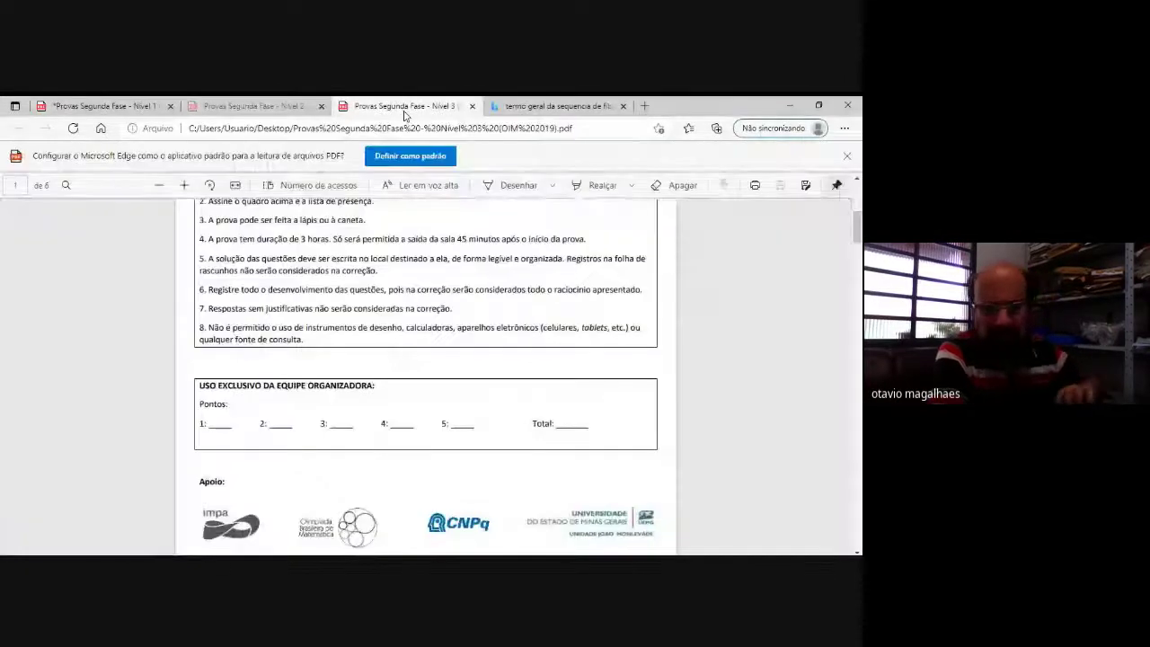
pyautogui.click(135, 107)
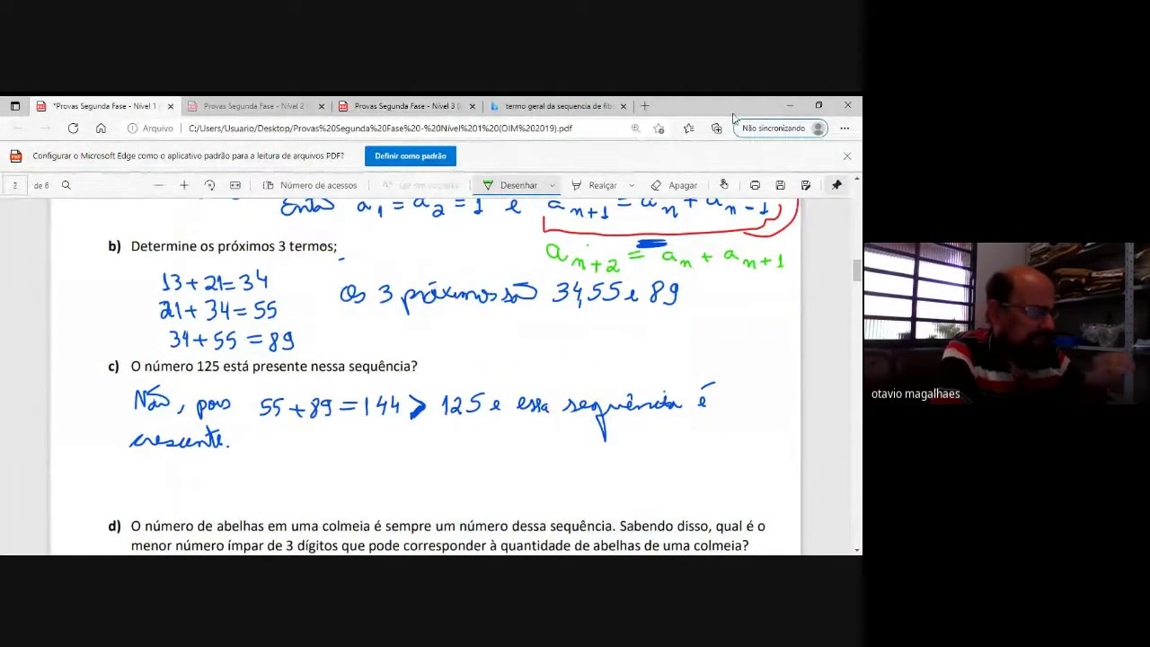
pyautogui.click(555, 108)
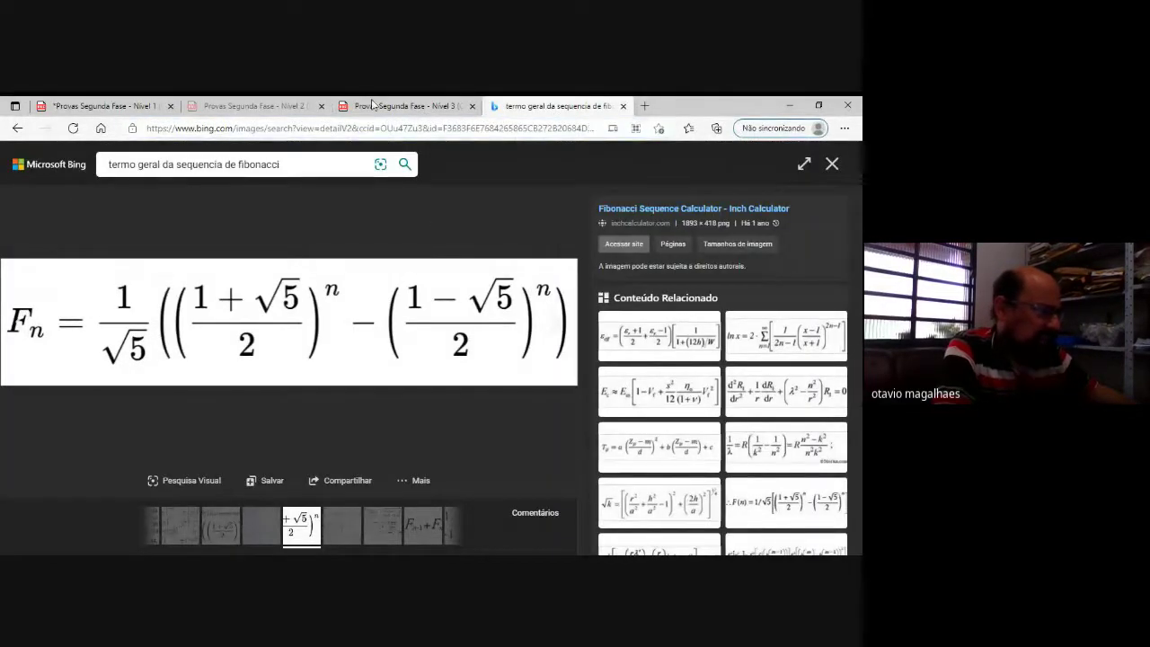
# - Search the web for "jogo 2048" and open the 2048game.com/pt result
pyautogui.click(377, 131)
pyautogui.write('jogo 2048')
pyautogui.press('Return')
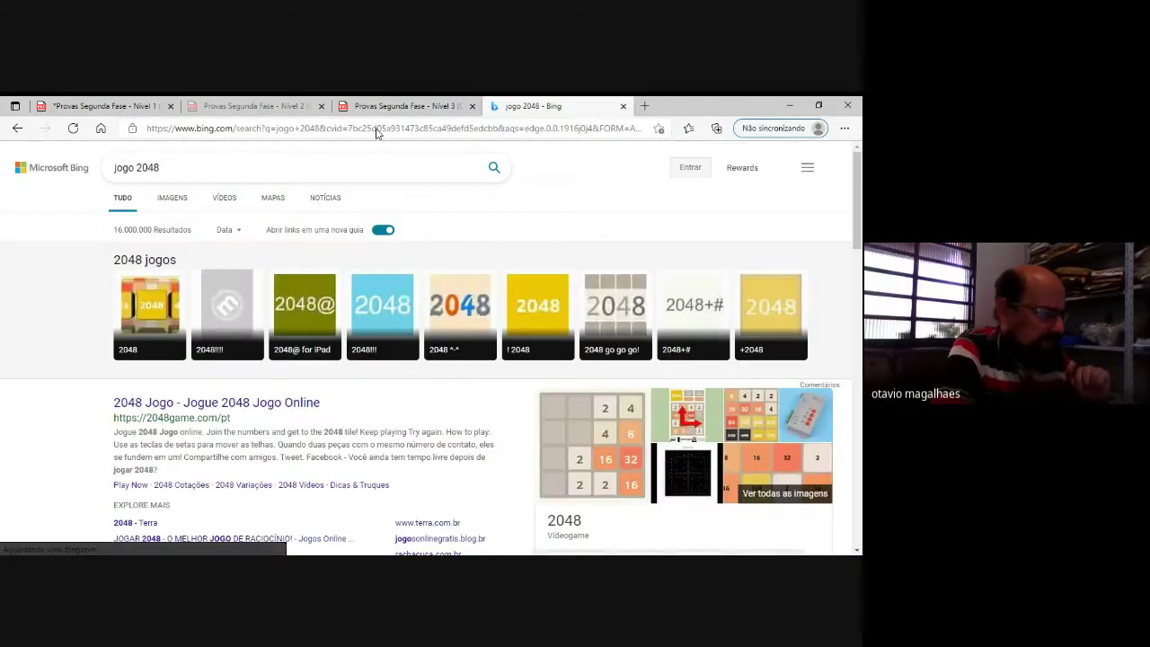
pyautogui.click(605, 457)
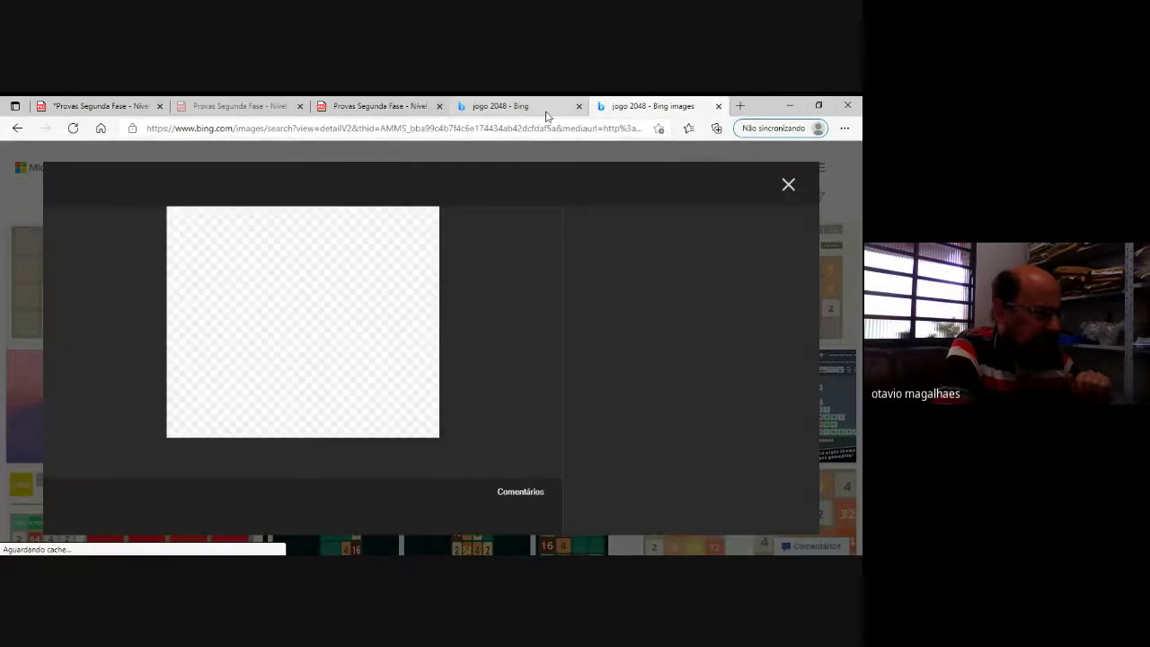
pyautogui.click(544, 108)
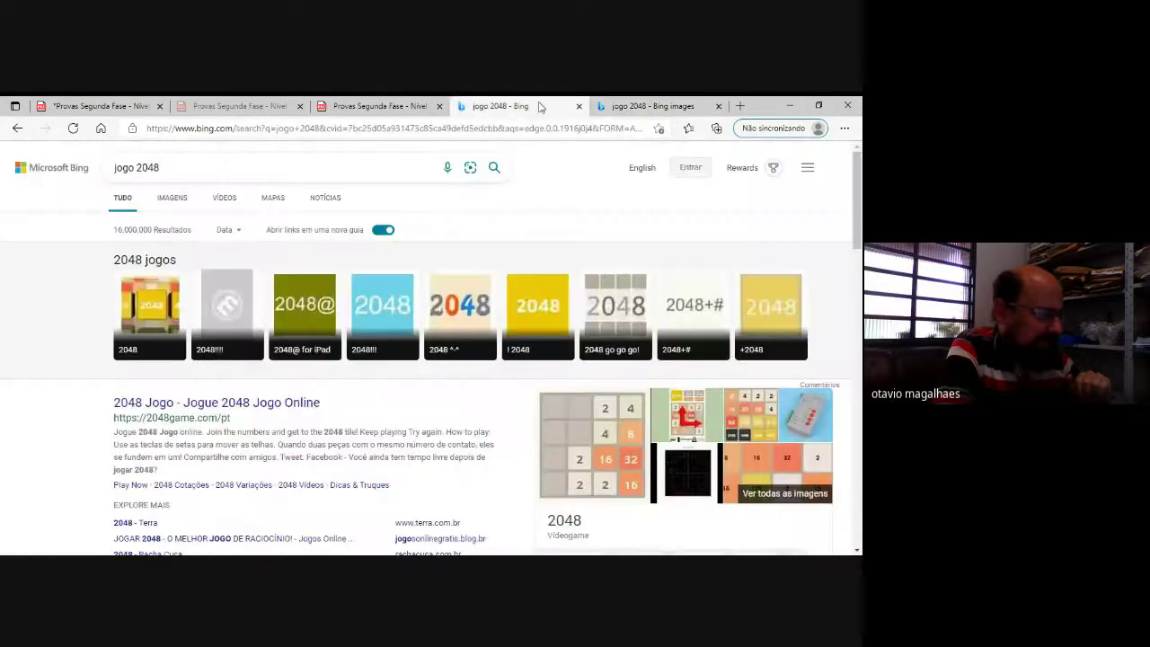
pyautogui.click(227, 407)
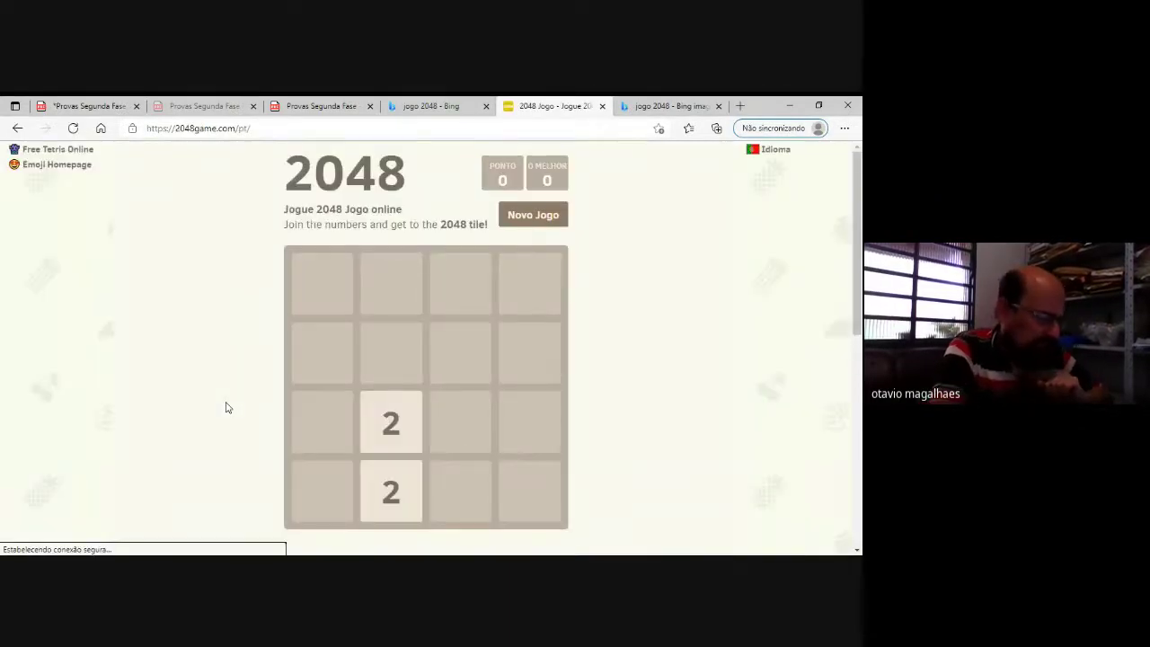
# - Start playing 2048, merging equal tiles downward and leftward to build a 16 tile in the board's lower-left corner
pyautogui.press('Down')
pyautogui.press('Down')
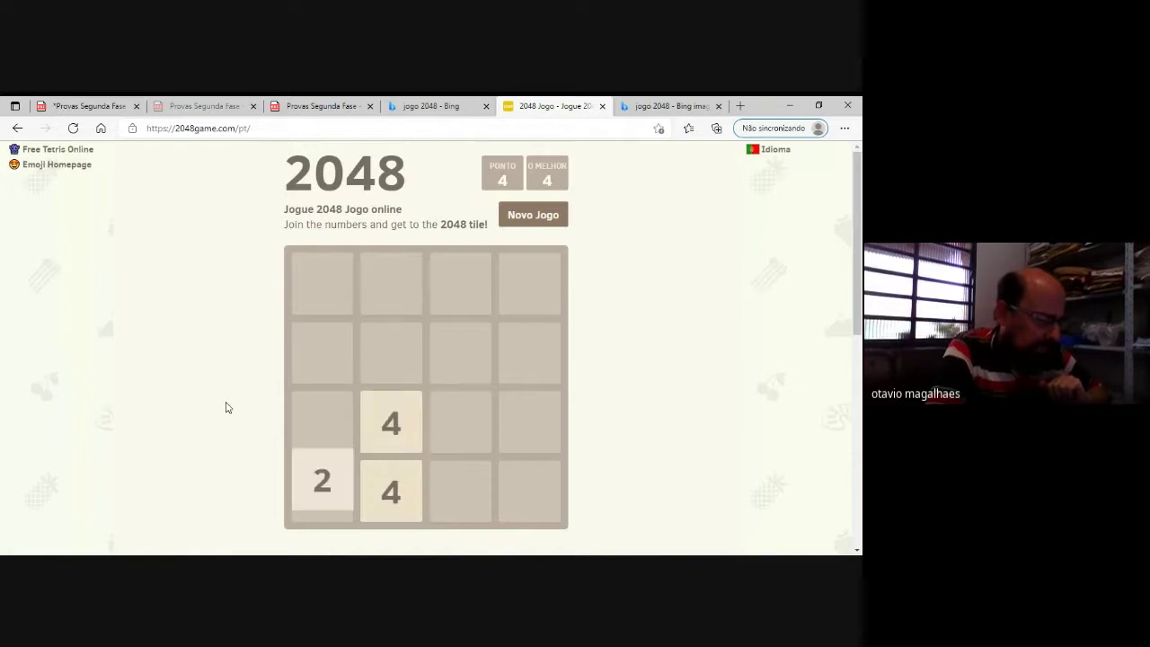
pyautogui.press('Down')
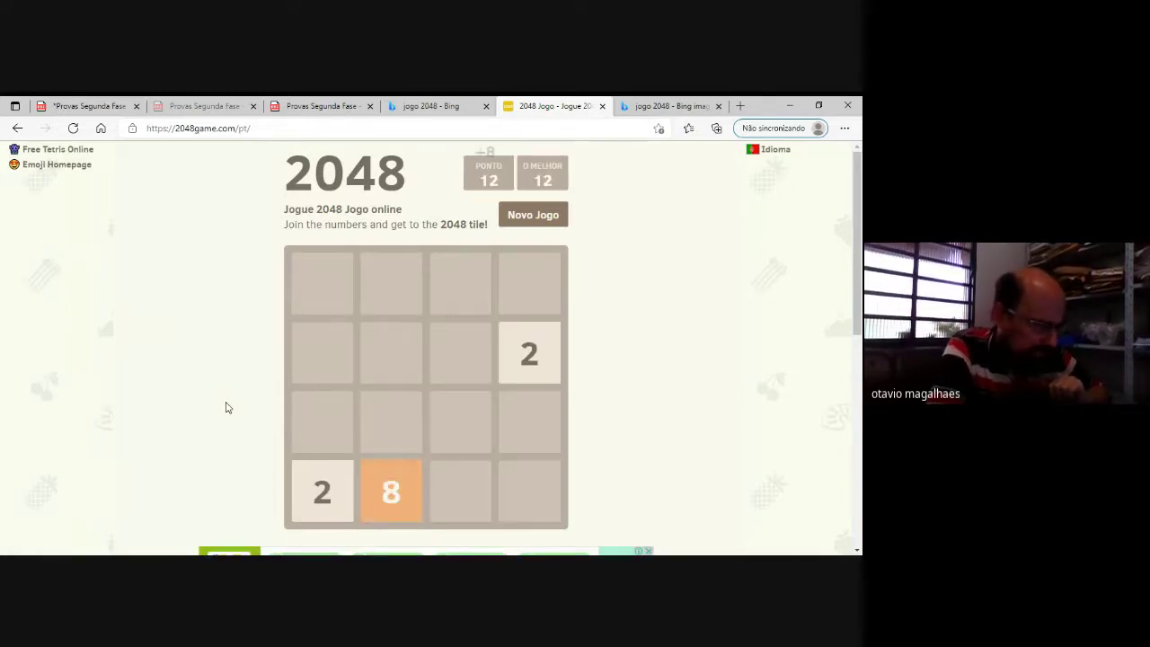
pyautogui.press('Left')
pyautogui.press('Down')
pyautogui.press('Left')
pyautogui.press('Down')
pyautogui.press('Down')
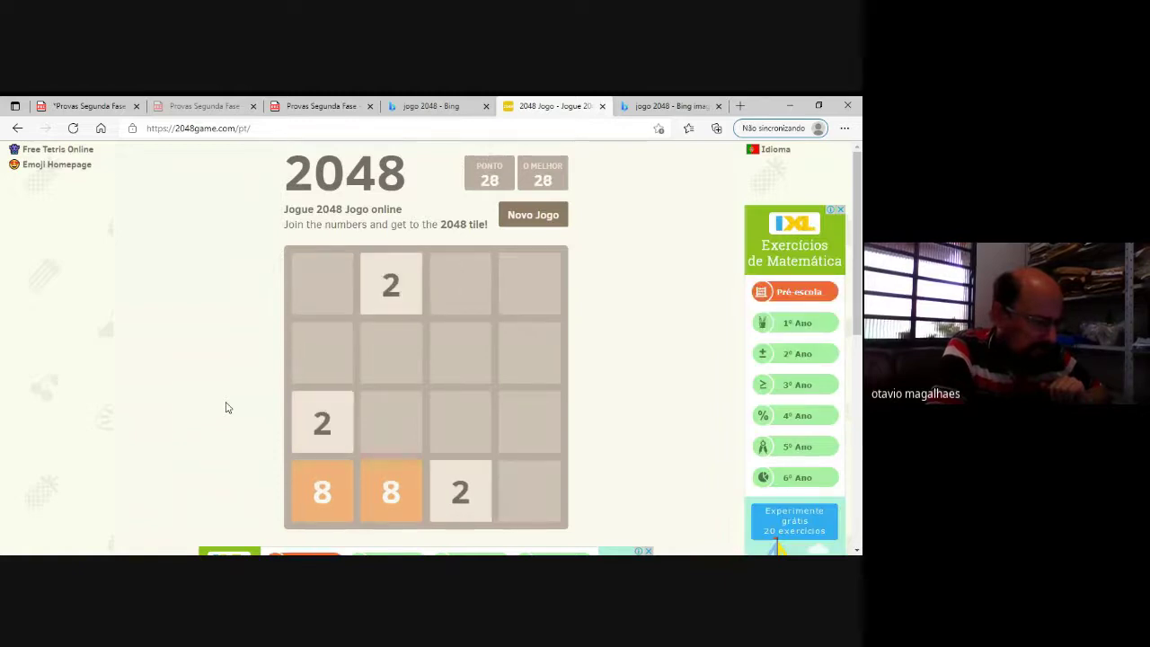
pyautogui.press('Down')
pyautogui.press('Left')
pyautogui.press('Left')
pyautogui.press('Down')
pyautogui.press('Down')
pyautogui.press('Down')
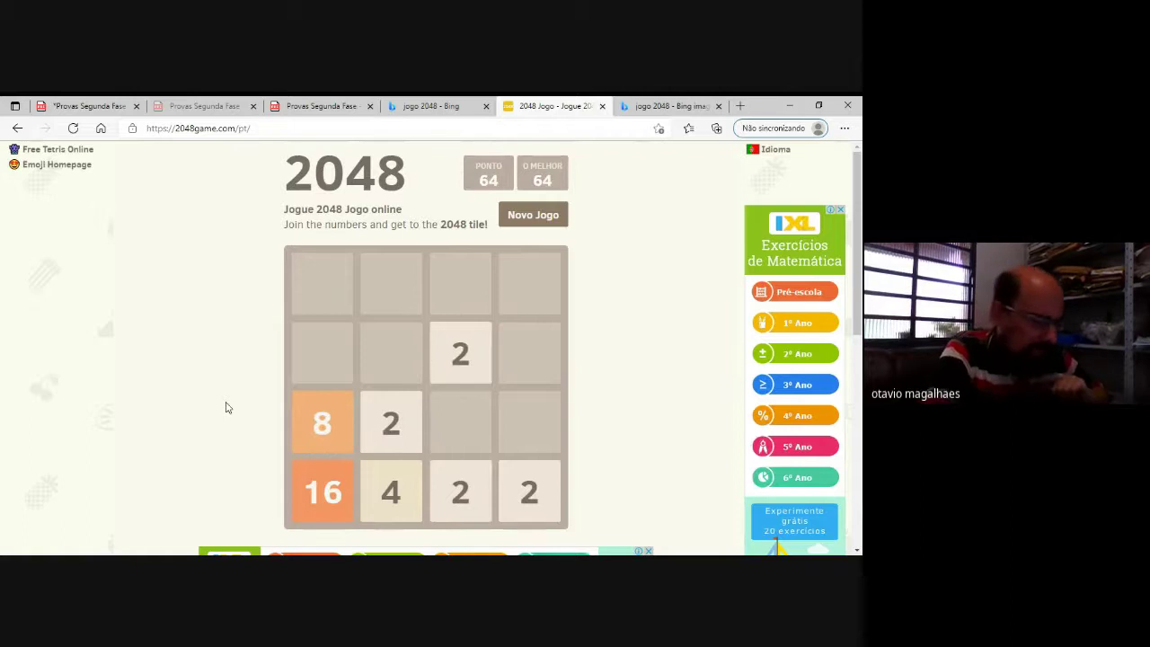
# - Merge the 4 and 8 tiles toward the board's lower-left corner until the corner tile becomes 32
pyautogui.press('Down')
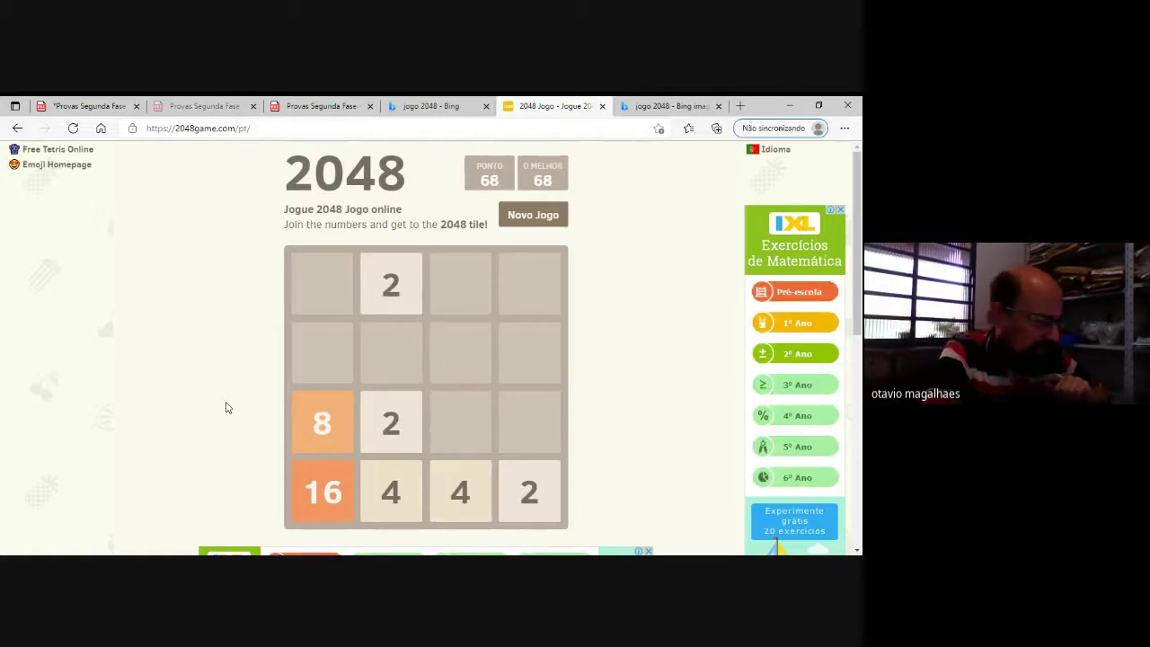
pyautogui.press('Left')
pyautogui.press('Left')
pyautogui.press('Down')
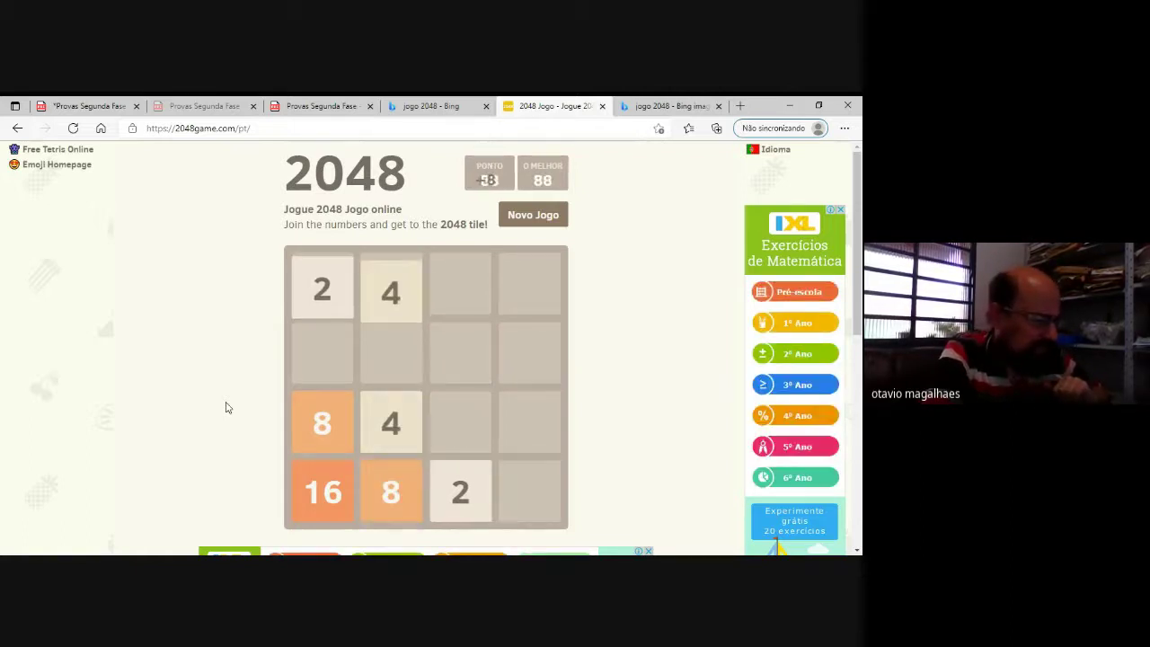
pyautogui.press('Down')
pyautogui.press('Left')
pyautogui.press('Down')
pyautogui.press('Down')
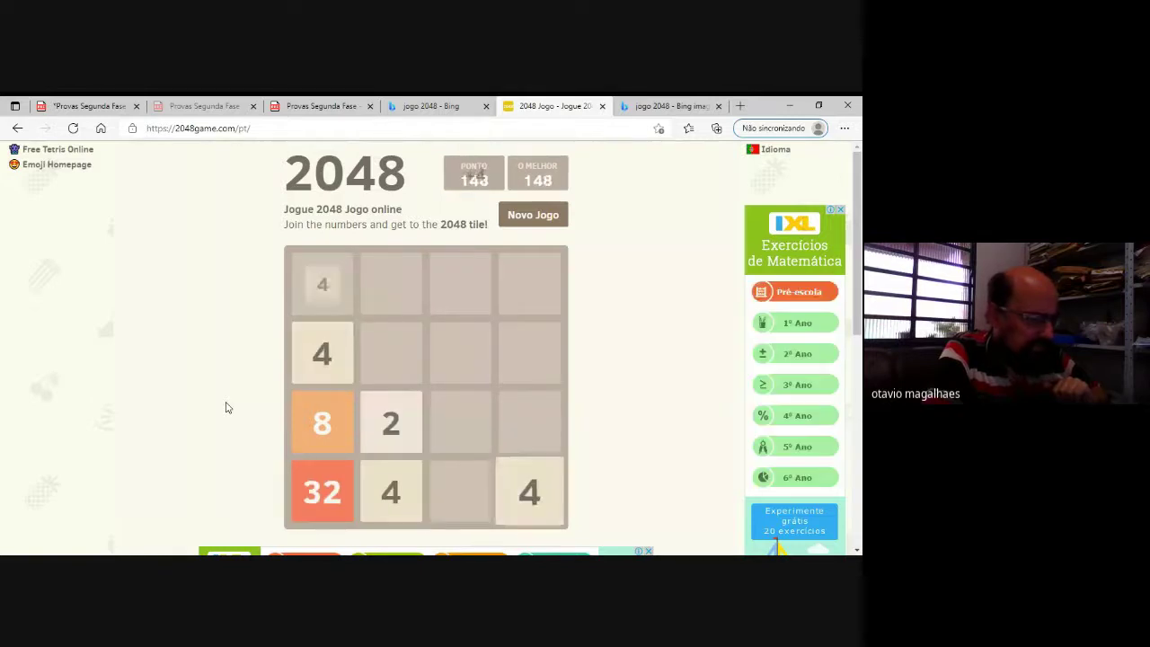
# - Keep combining tiles downward and leftward to order the board's bottom row as 32, 16, 8 and 2
pyautogui.press('Left')
pyautogui.press('Left')
pyautogui.press('Down')
pyautogui.press('Down')
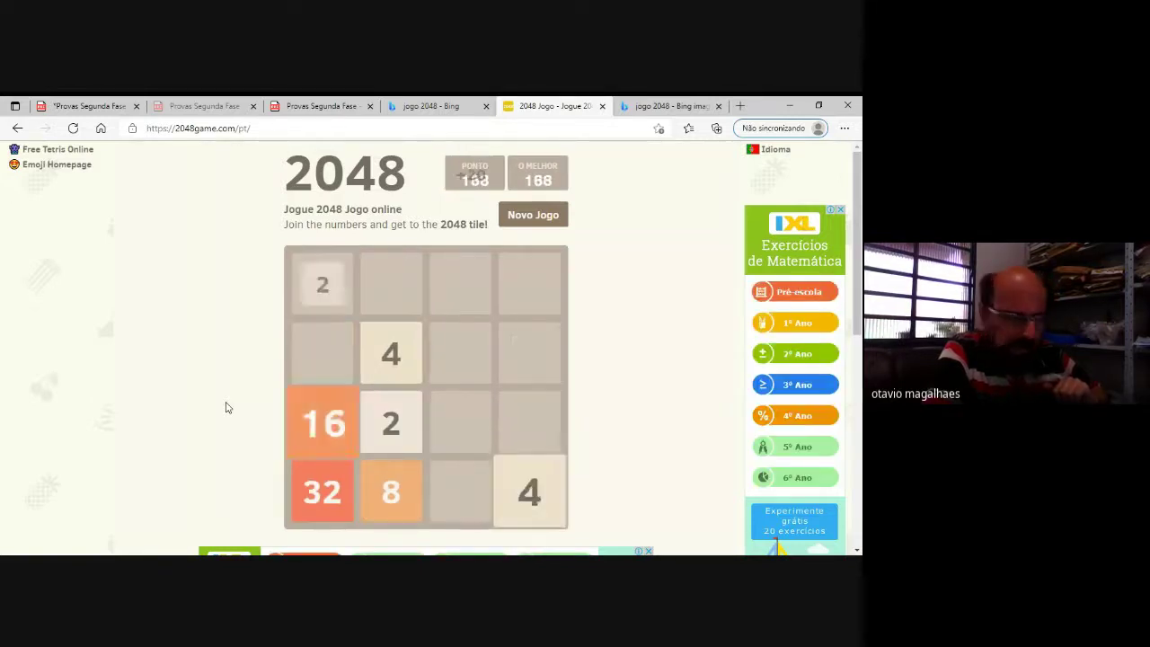
pyautogui.press('Down')
pyautogui.press('Down')
pyautogui.press('Left')
pyautogui.press('Down')
pyautogui.press('Left')
pyautogui.press('Down')
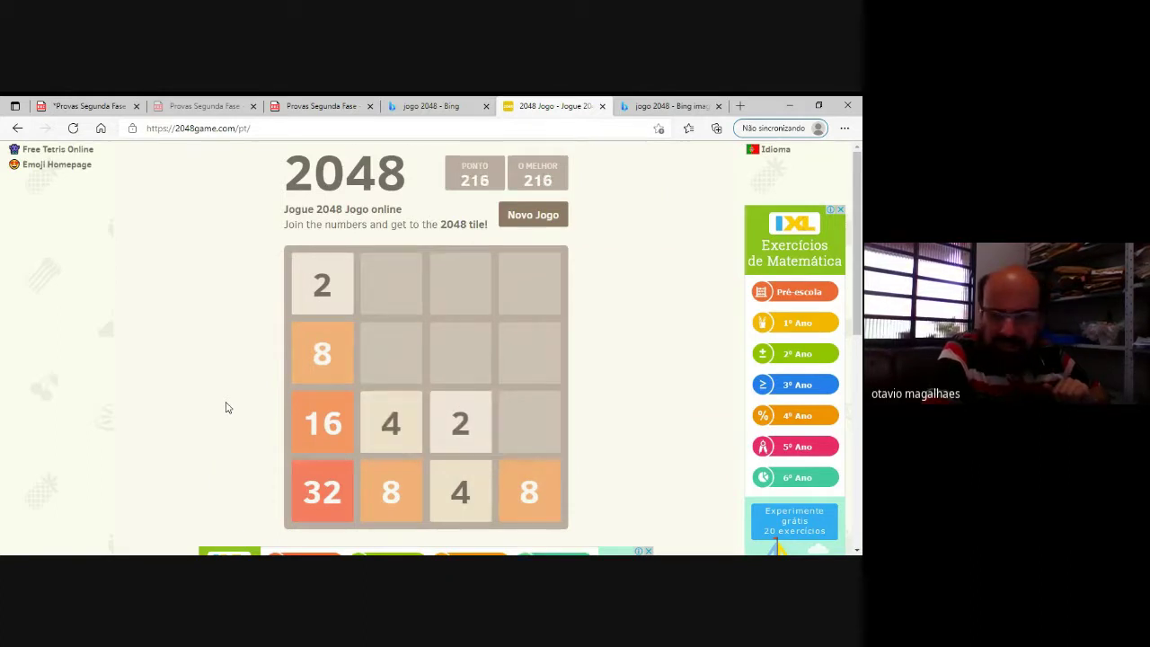
pyautogui.press('Right')
pyautogui.press('Left')
pyautogui.press('Down')
pyautogui.press('Down')
pyautogui.press('Left')
pyautogui.press('Down')
pyautogui.press('Left')
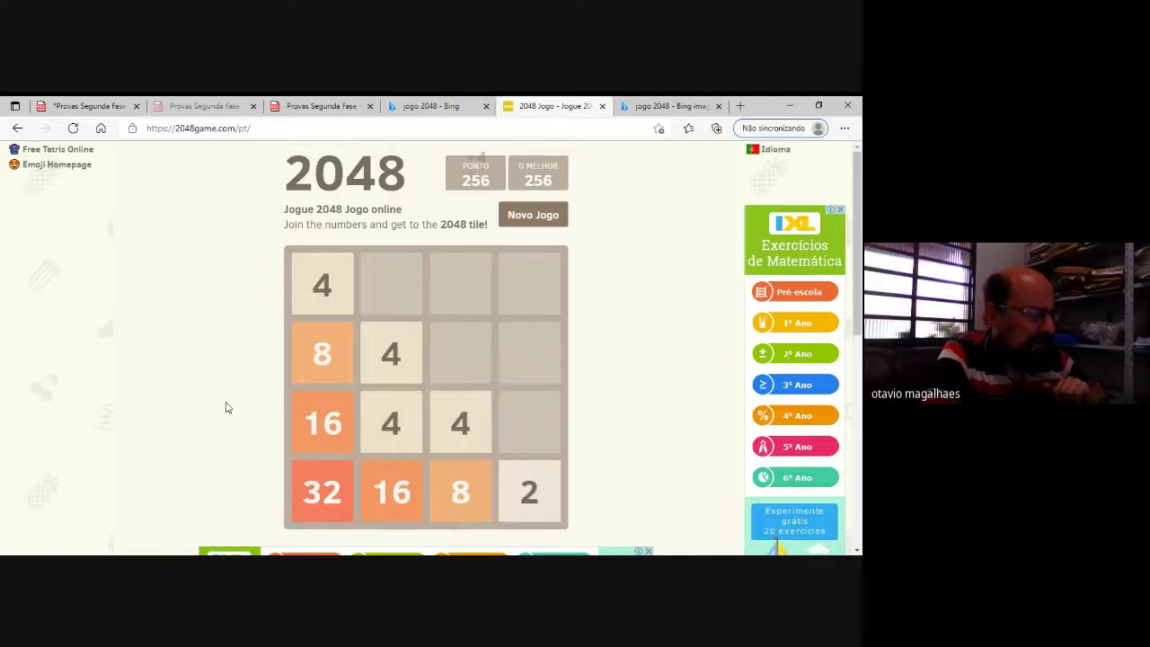
# - Combine the first column's tiles into a 64 in the lower-left corner and merge the remaining row pairs leftward
pyautogui.press('Left')
pyautogui.press('Left')
pyautogui.press('Left')
pyautogui.press('Left')
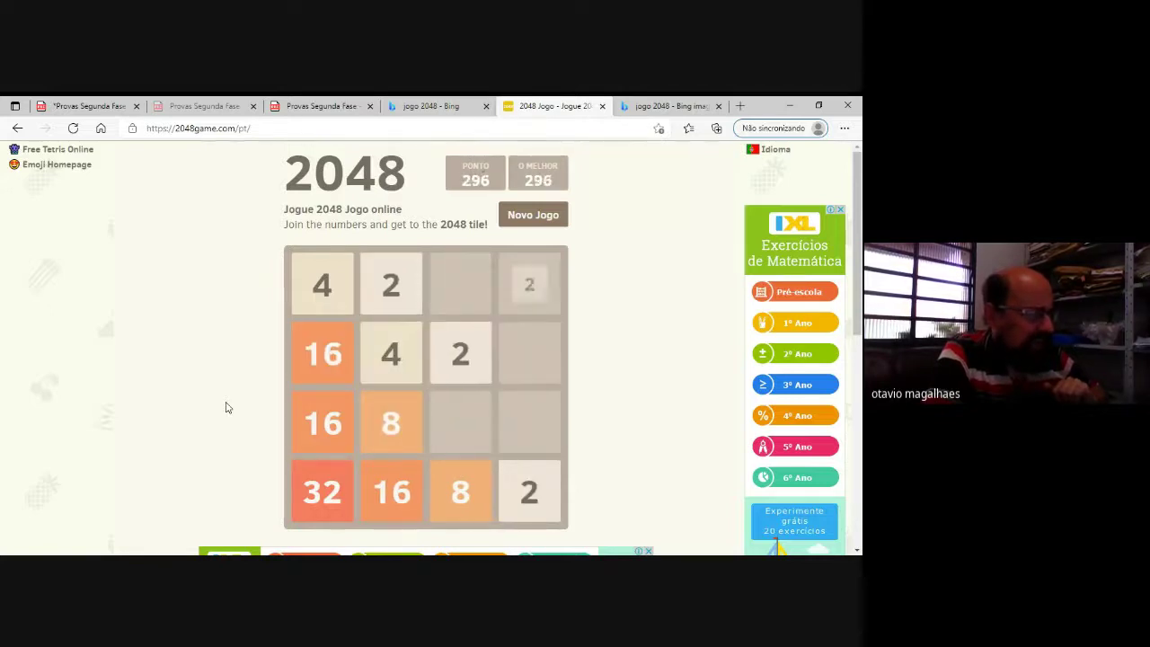
pyautogui.press('Left')
pyautogui.press('Left')
pyautogui.press('Down')
pyautogui.press('Down')
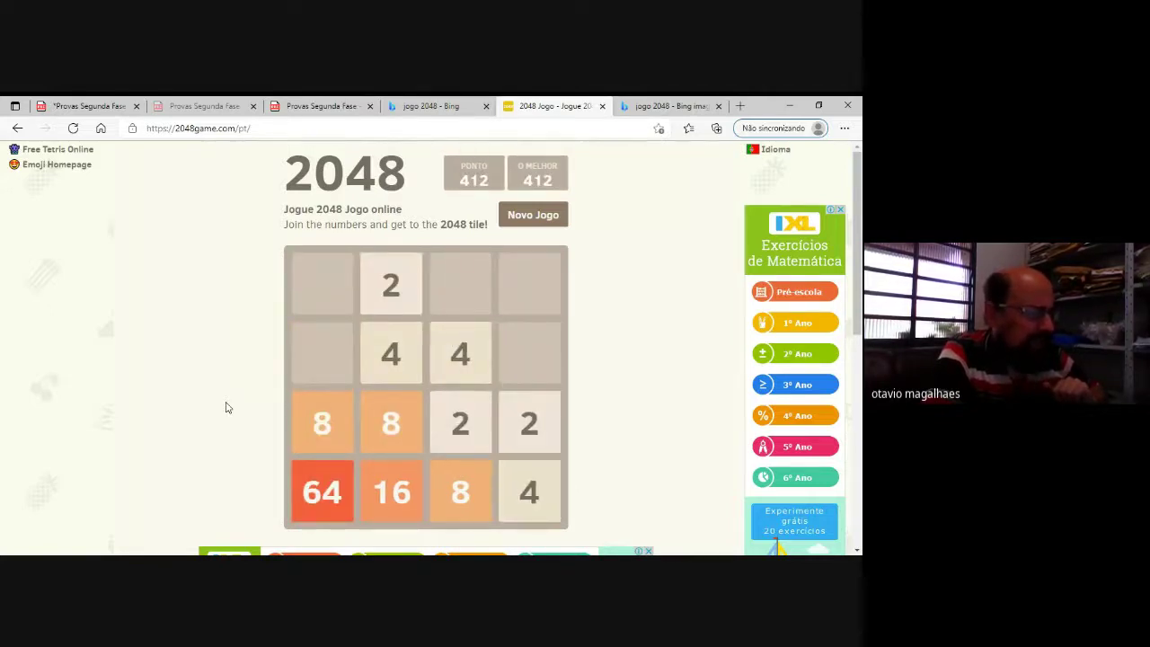
pyautogui.press('Left')
pyautogui.press('Left')
pyautogui.press('Left')
pyautogui.press('Left')
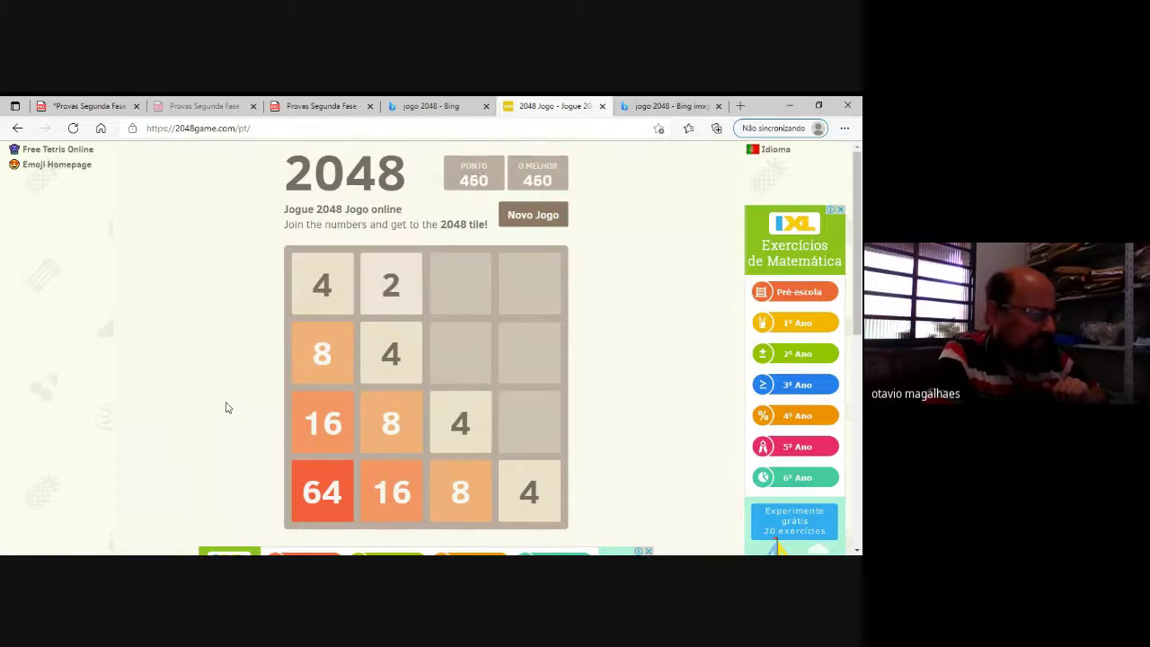